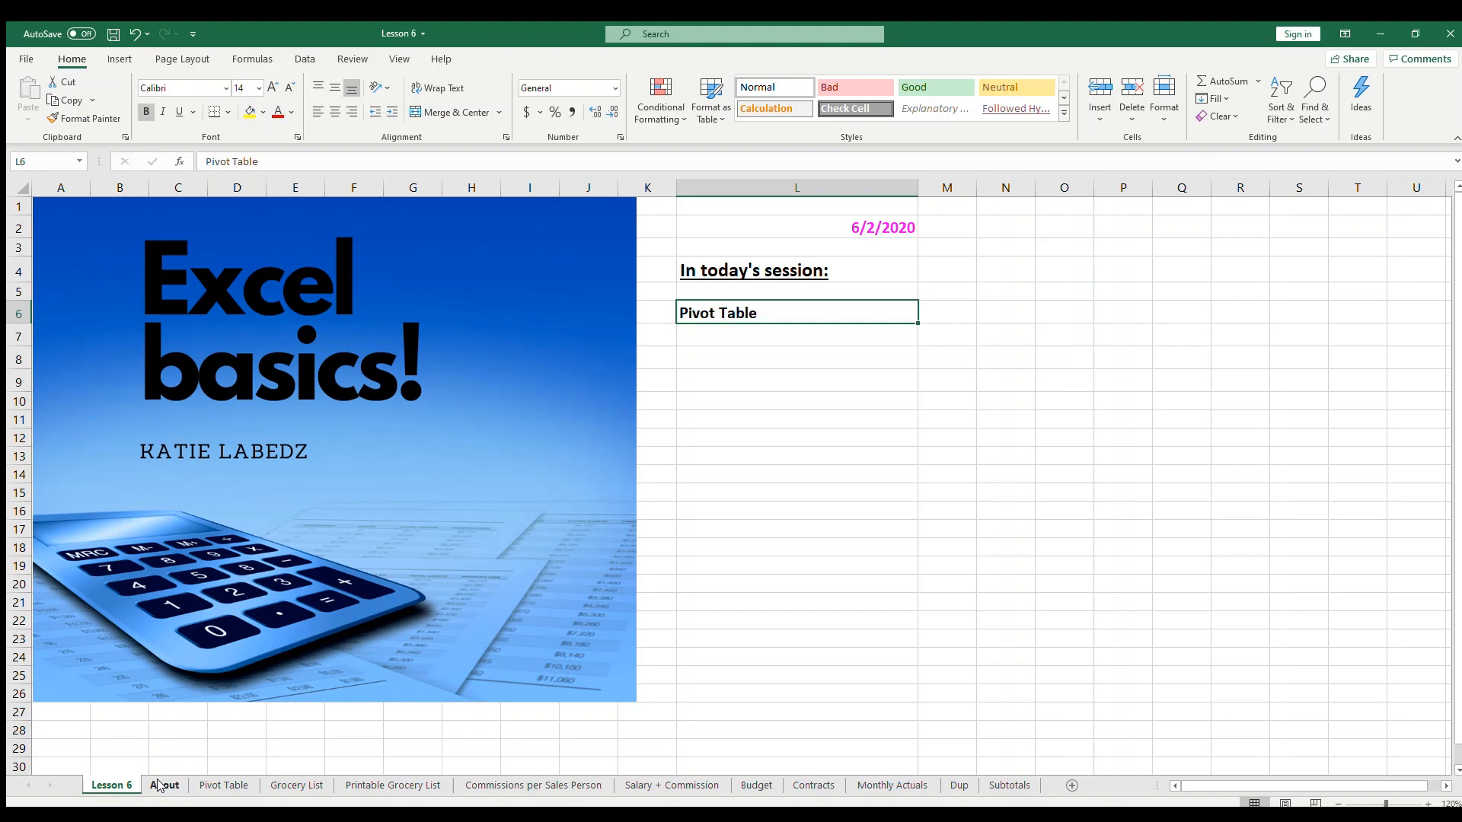
# - View the About sheet, then open the Pivot Table sheet containing the class grade data
pyautogui.click(163, 785)
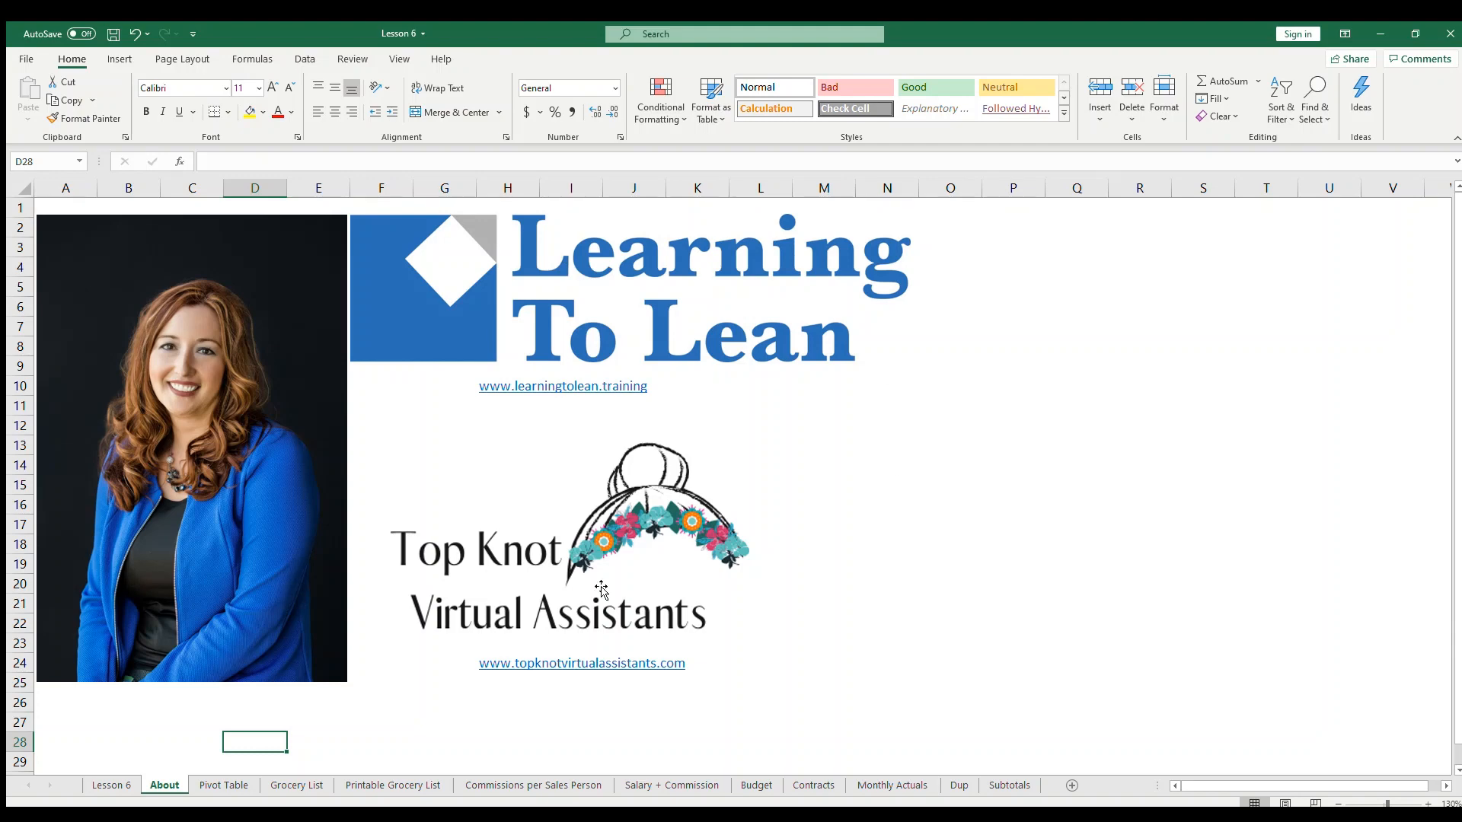
pyautogui.click(212, 787)
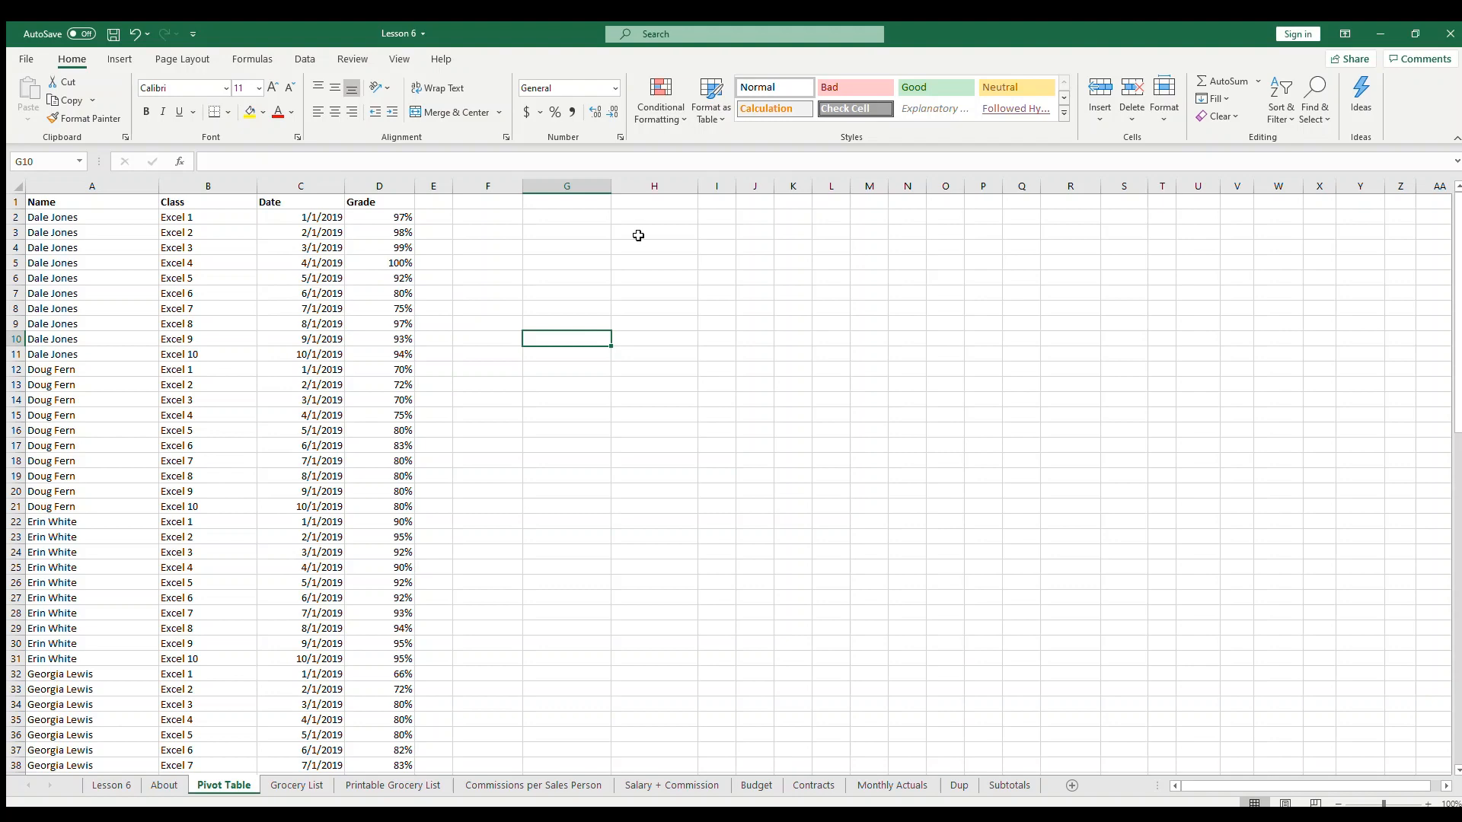
pyautogui.click(548, 260)
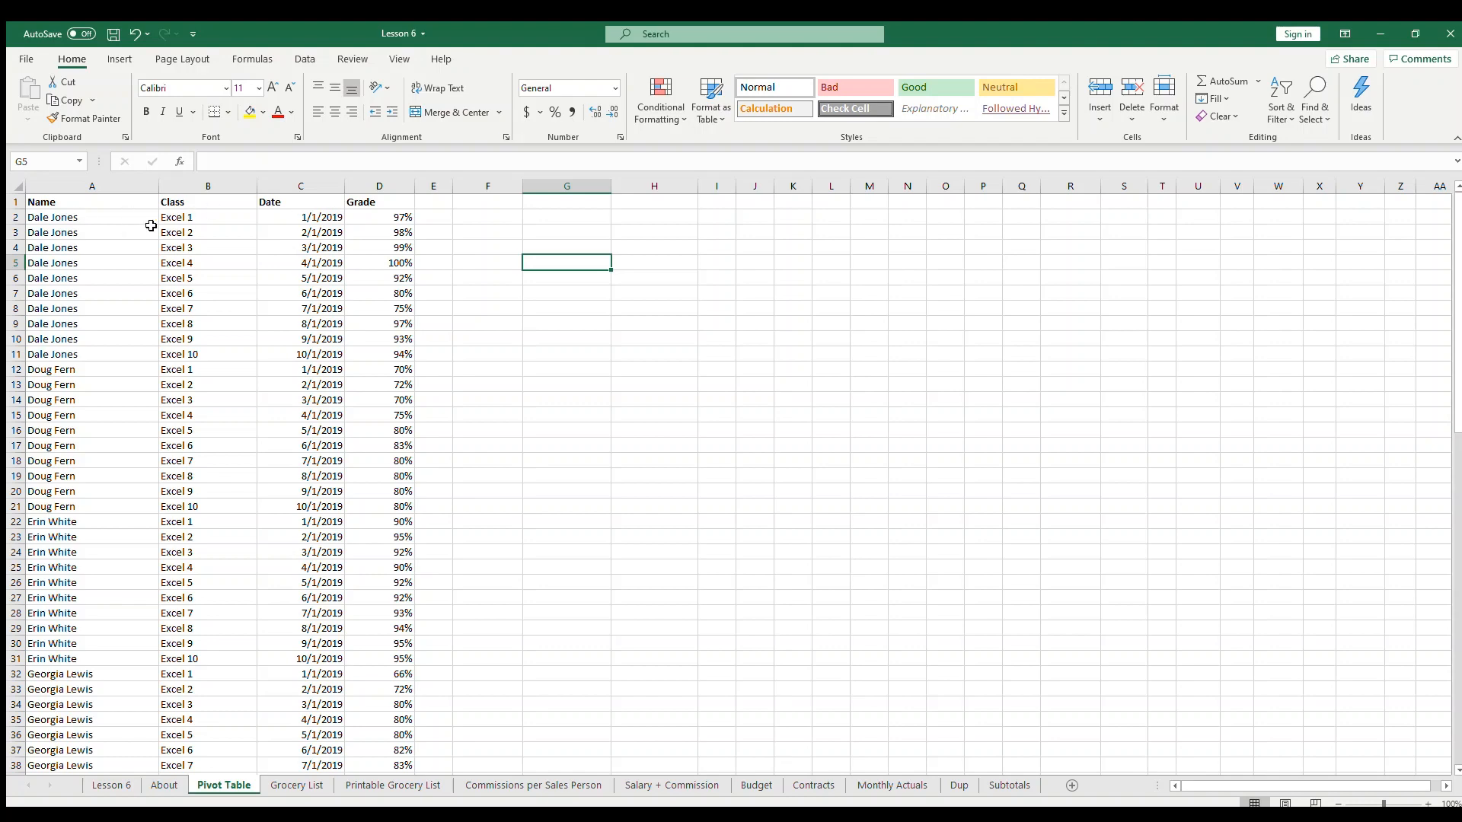
pyautogui.click(91, 203)
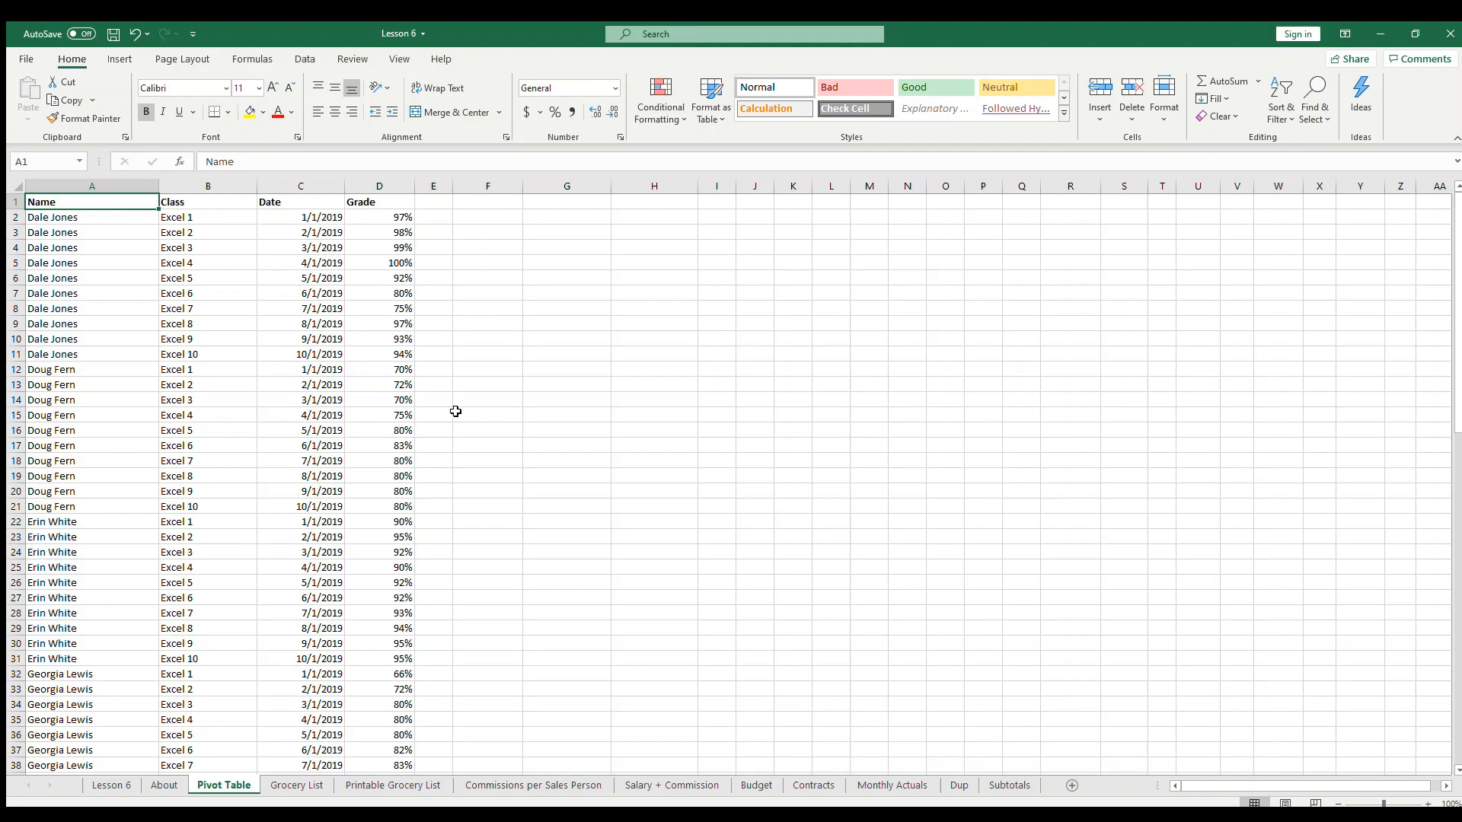
# - Insert a PivotTable at cell G5 of the existing worksheet, using A1:D81 as its source range
pyautogui.click(548, 262)
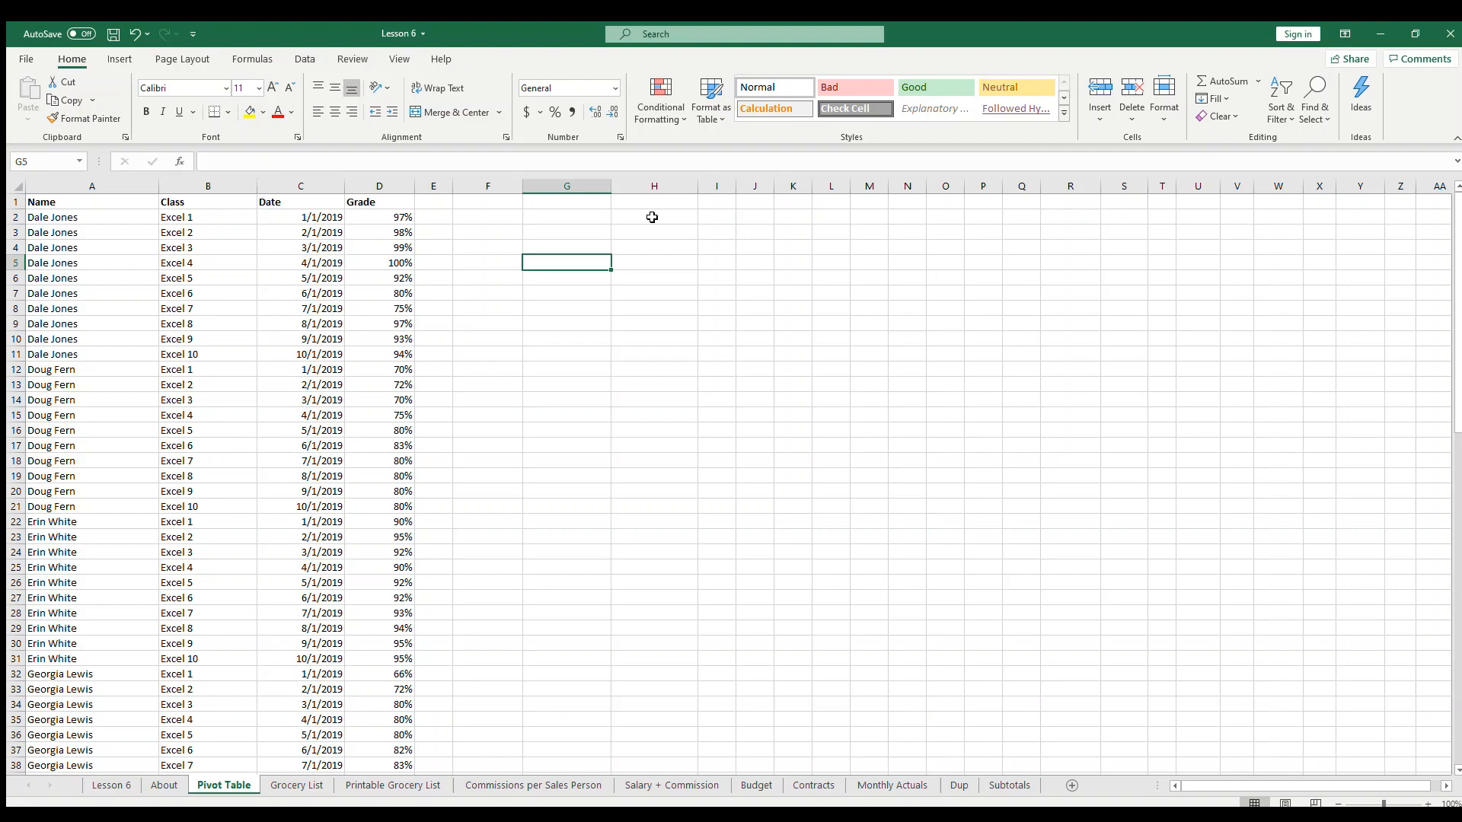
pyautogui.click(109, 57)
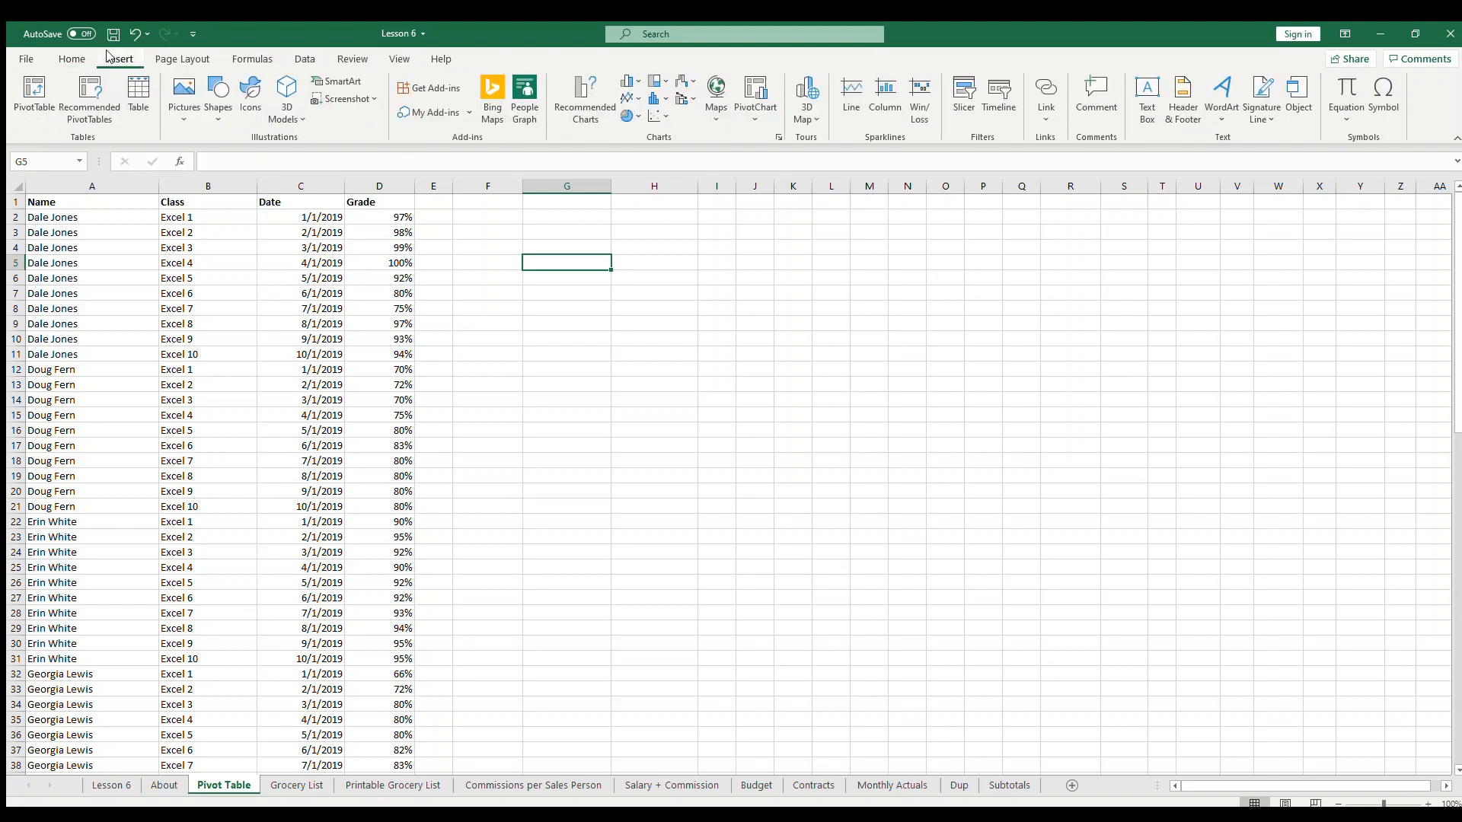
pyautogui.click(35, 97)
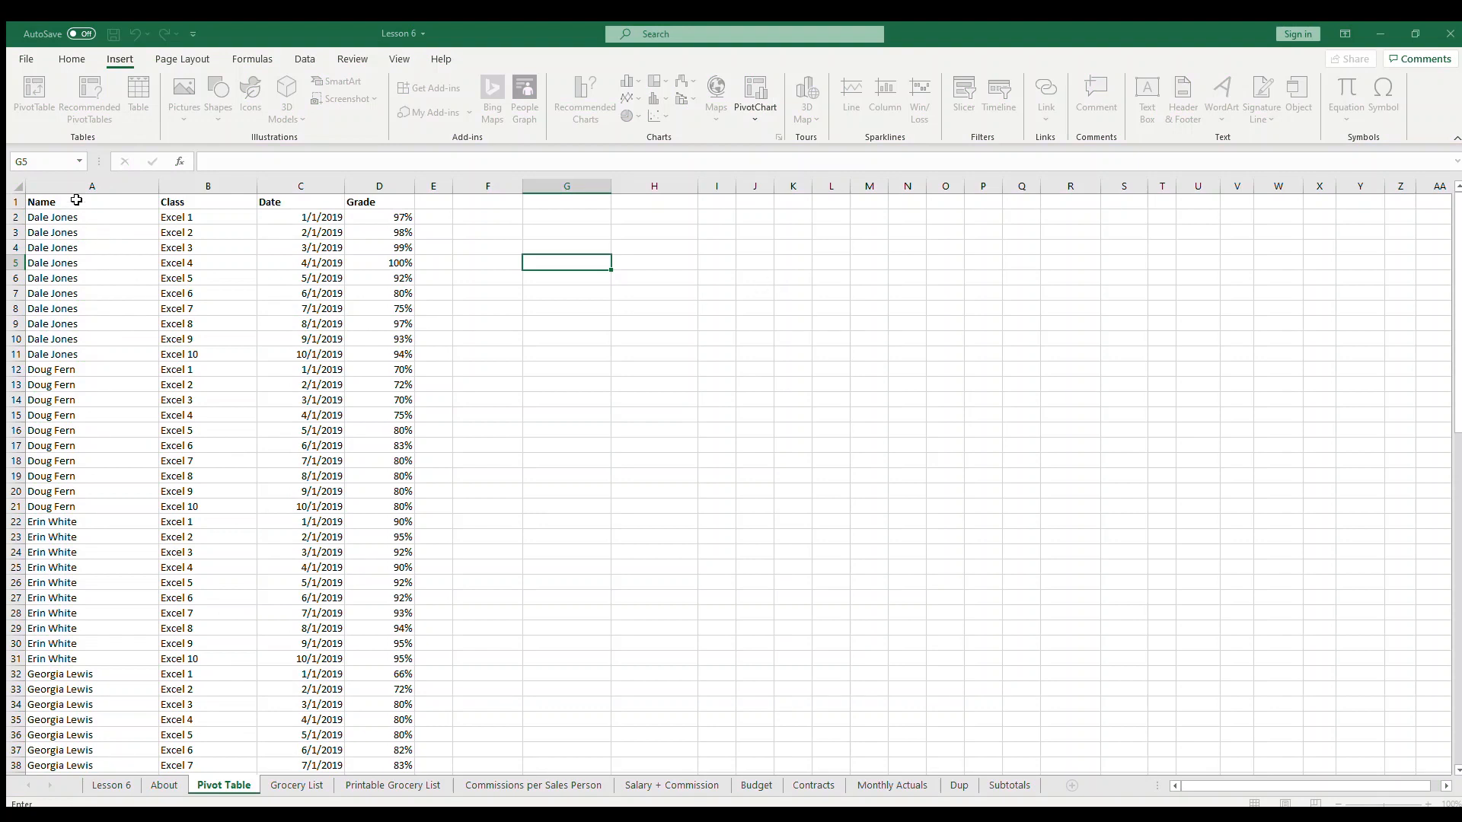
pyautogui.moveTo(76, 200); pyautogui.dragTo(382, 738)
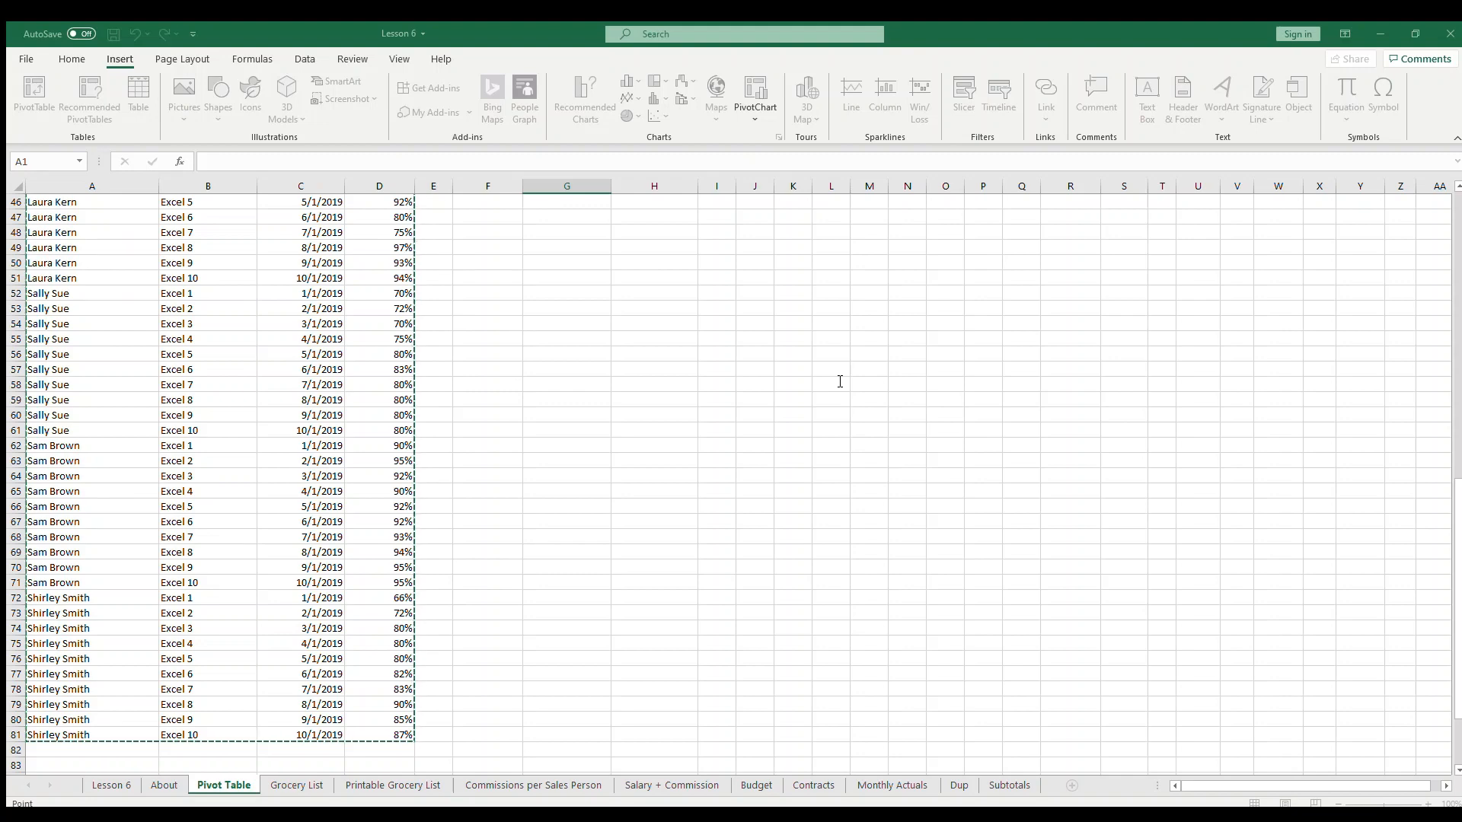
pyautogui.click(853, 433)
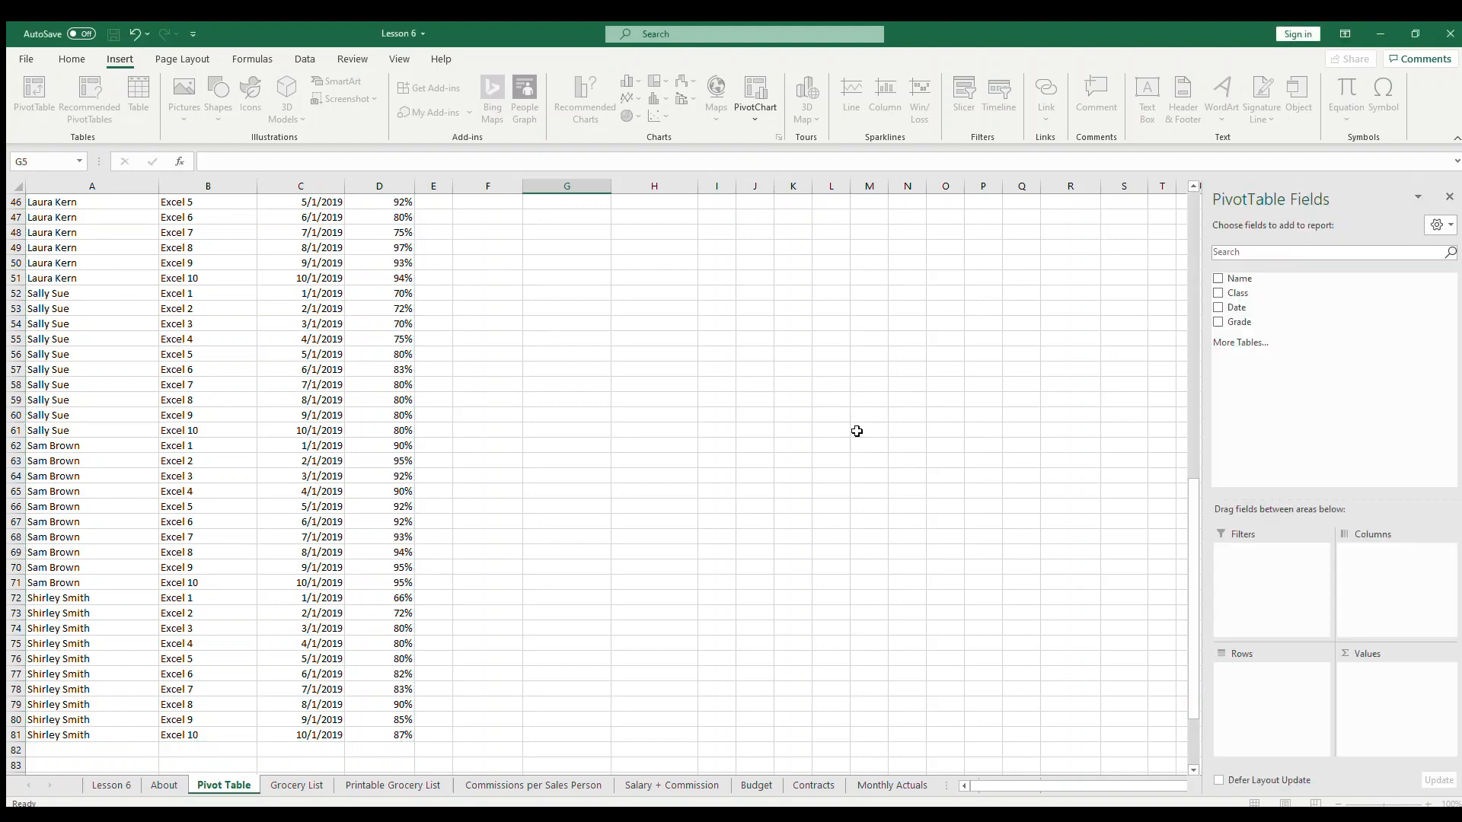
# - Place the Name field in the Rows area of the PivotTable at G5
pyautogui.scroll(7, 834, 430)
pyautogui.scroll(8, 835, 430)
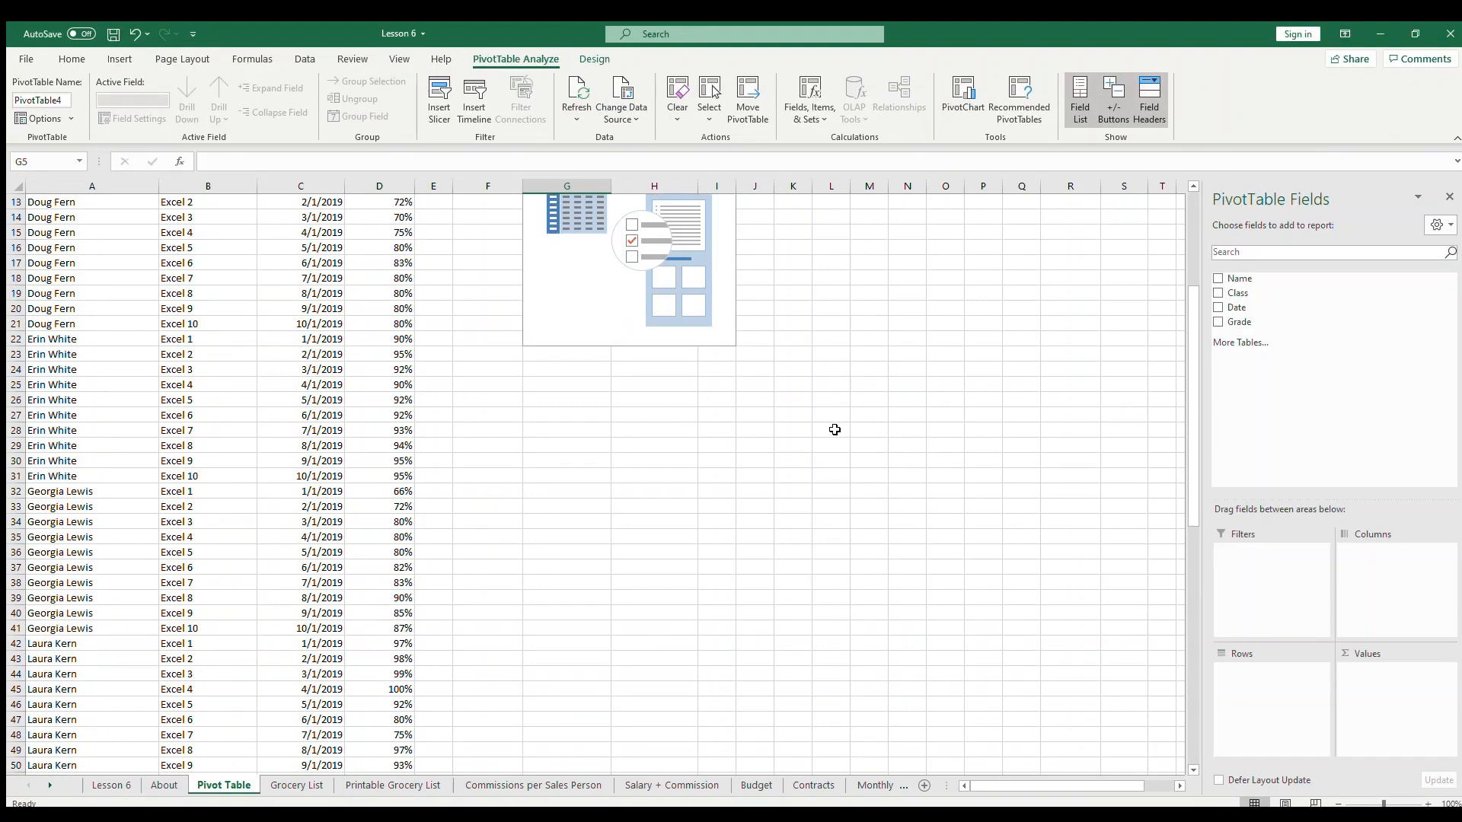
pyautogui.click(1427, 803)
pyautogui.click(1423, 803)
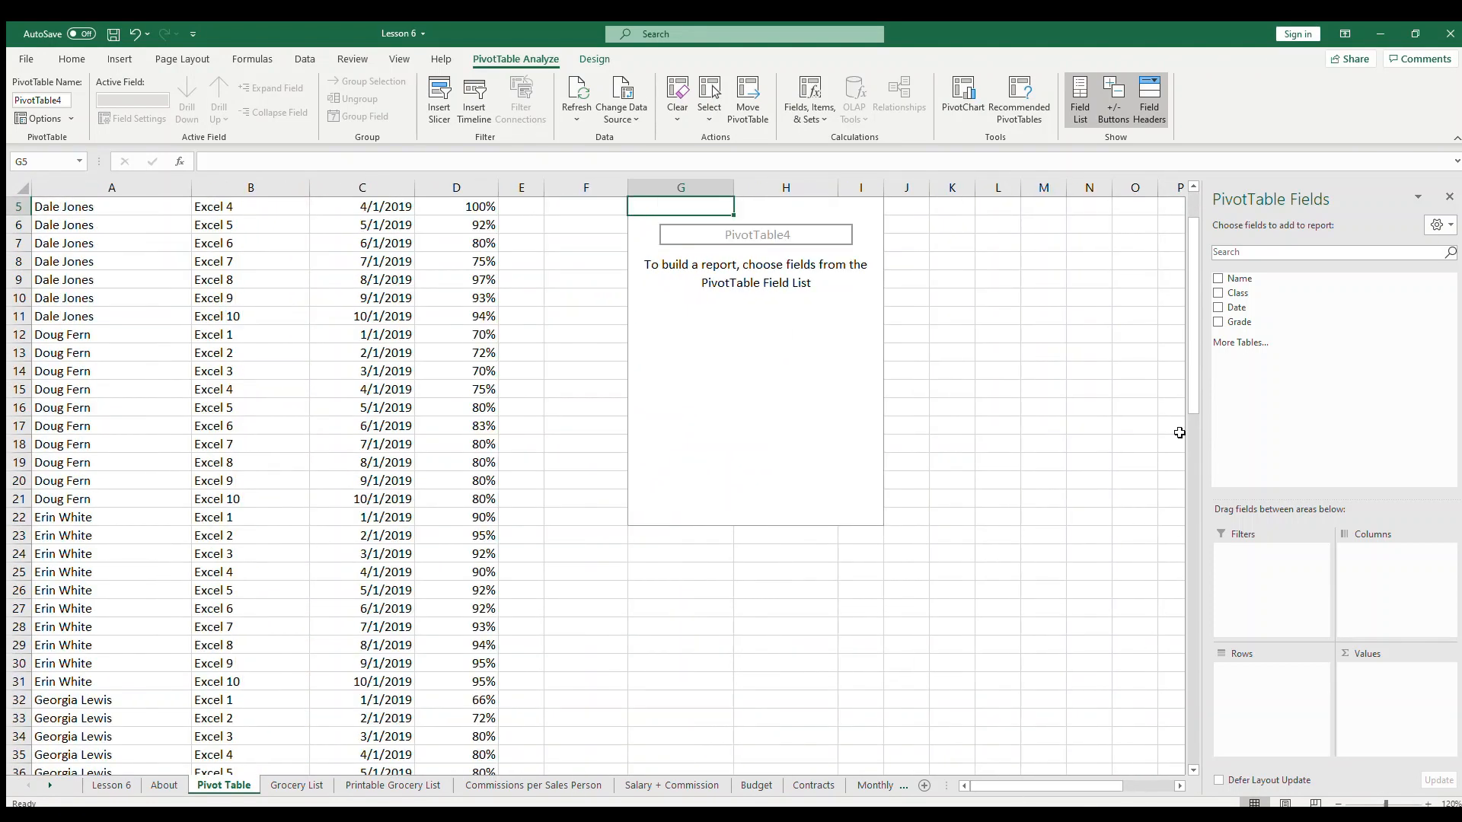
pyautogui.moveTo(1190, 371); pyautogui.dragTo(1190, 344)
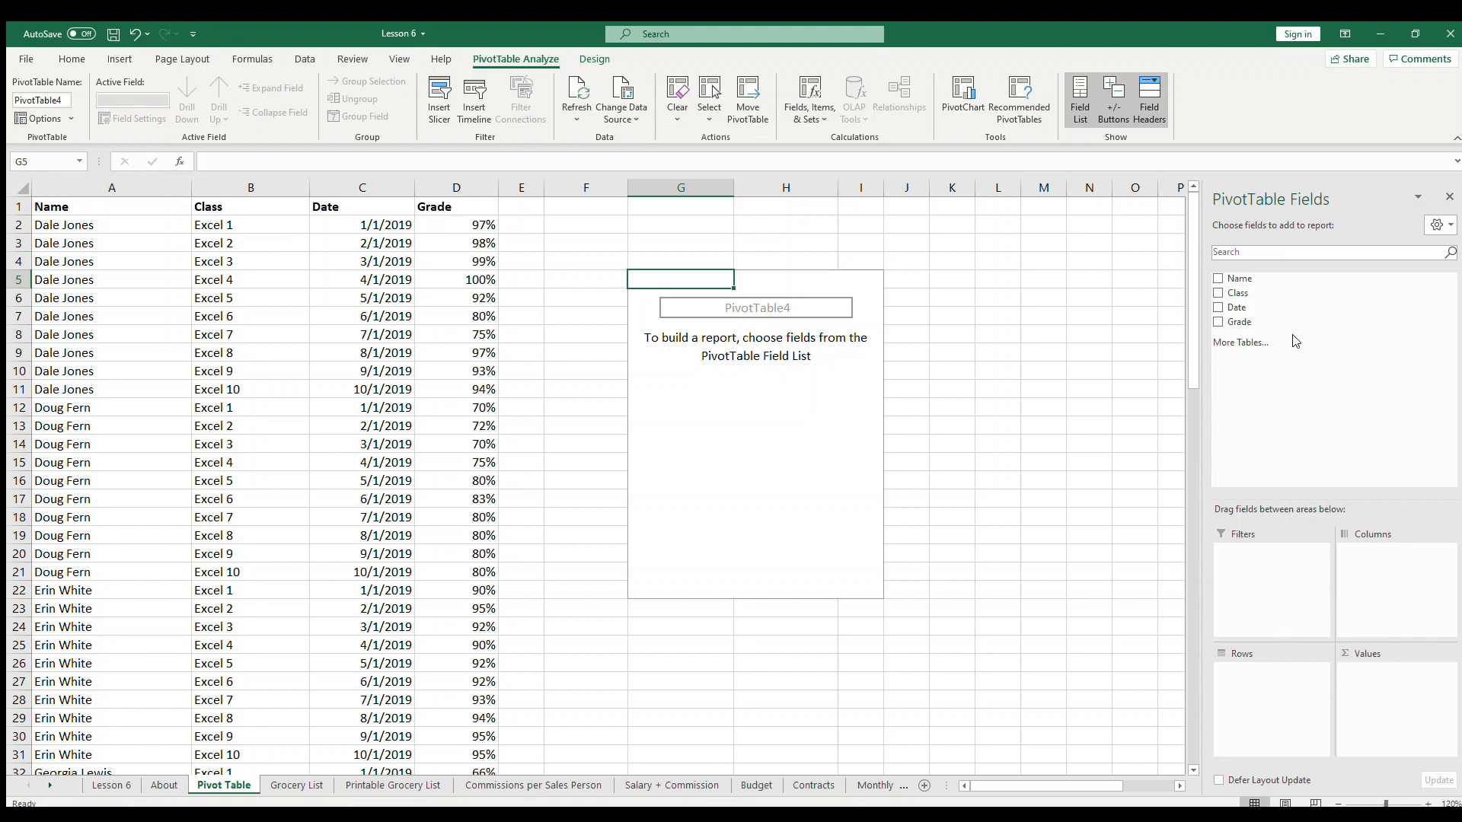
pyautogui.moveTo(1241, 280); pyautogui.dragTo(1269, 686)
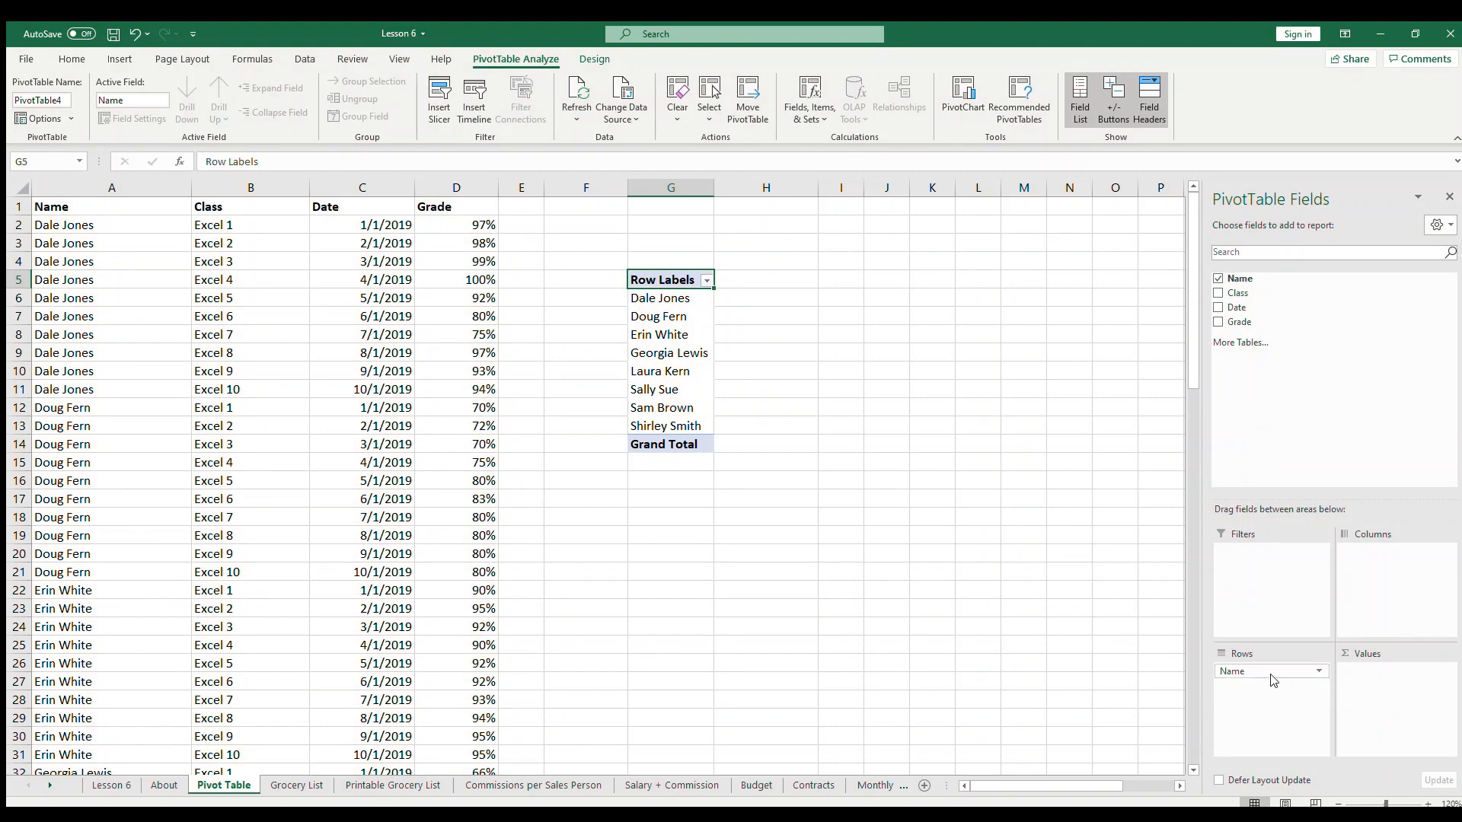
pyautogui.moveTo(1272, 677); pyautogui.dragTo(1252, 307)
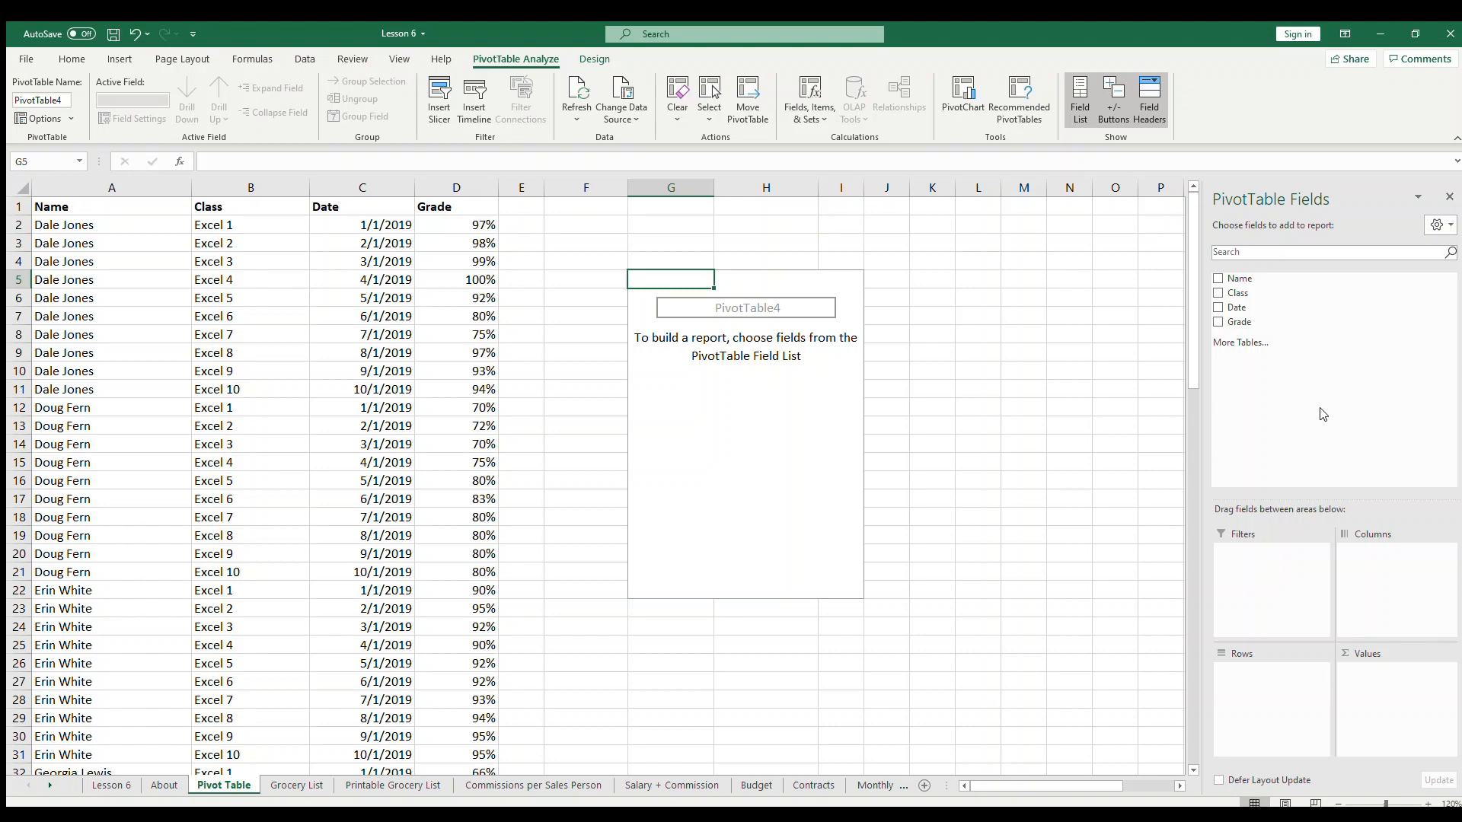
pyautogui.moveTo(1283, 280); pyautogui.dragTo(1295, 679)
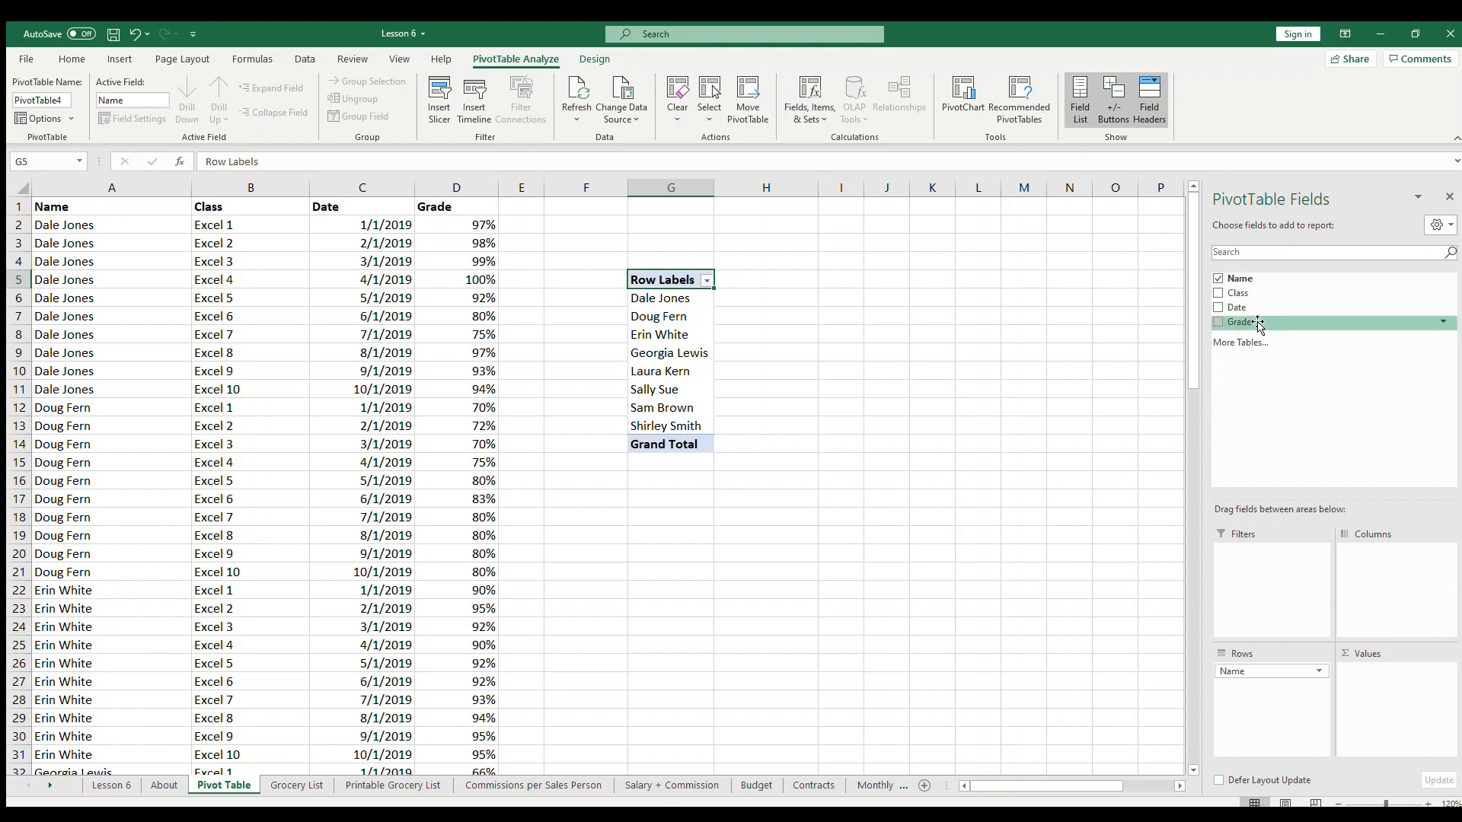
# - Add Grade to the PivotTable's Values, summarized as an average and formatted as a percentage with two decimals
pyautogui.moveTo(1258, 323); pyautogui.dragTo(1386, 703)
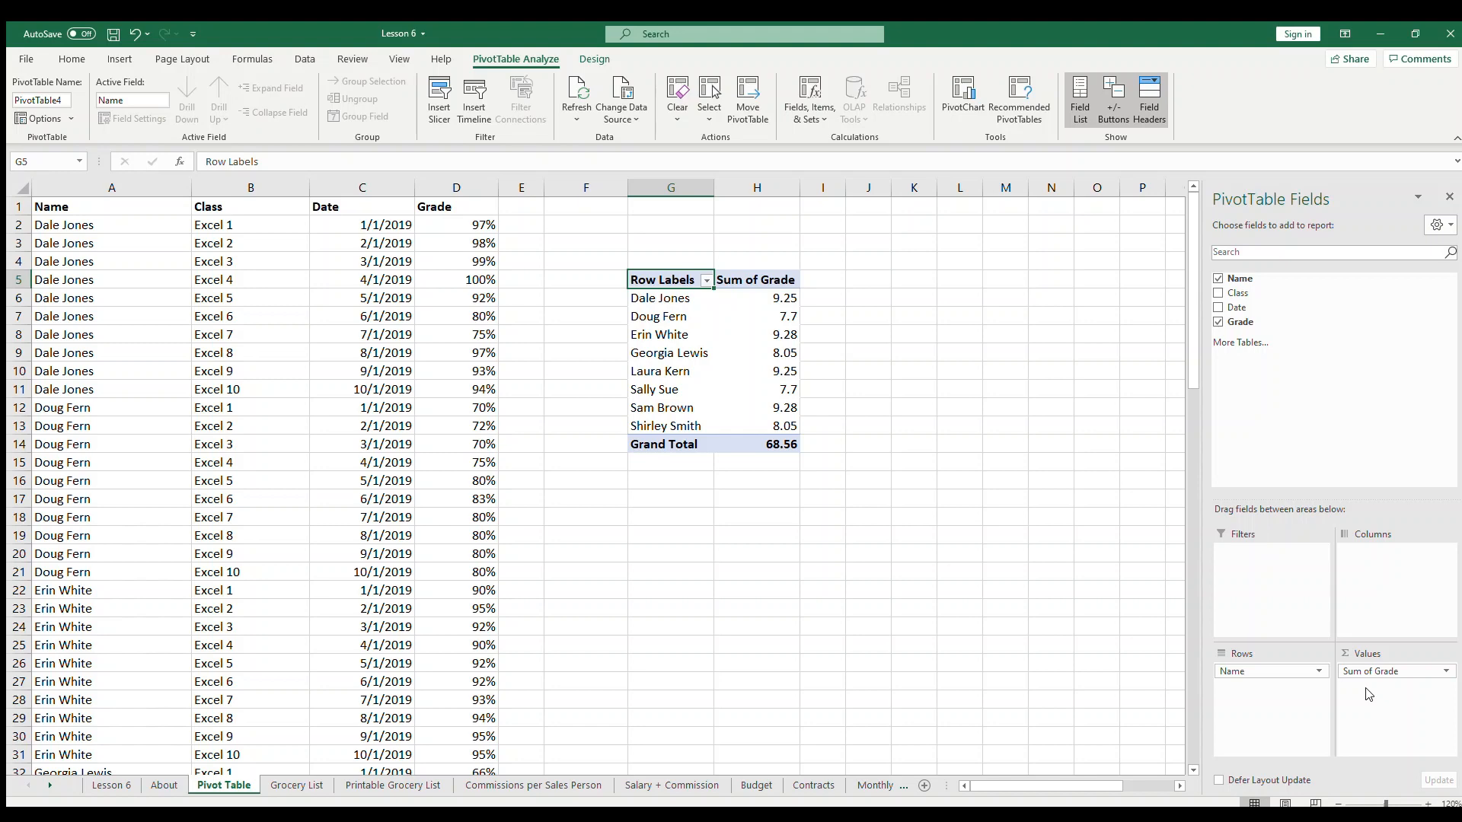
pyautogui.click(1444, 671)
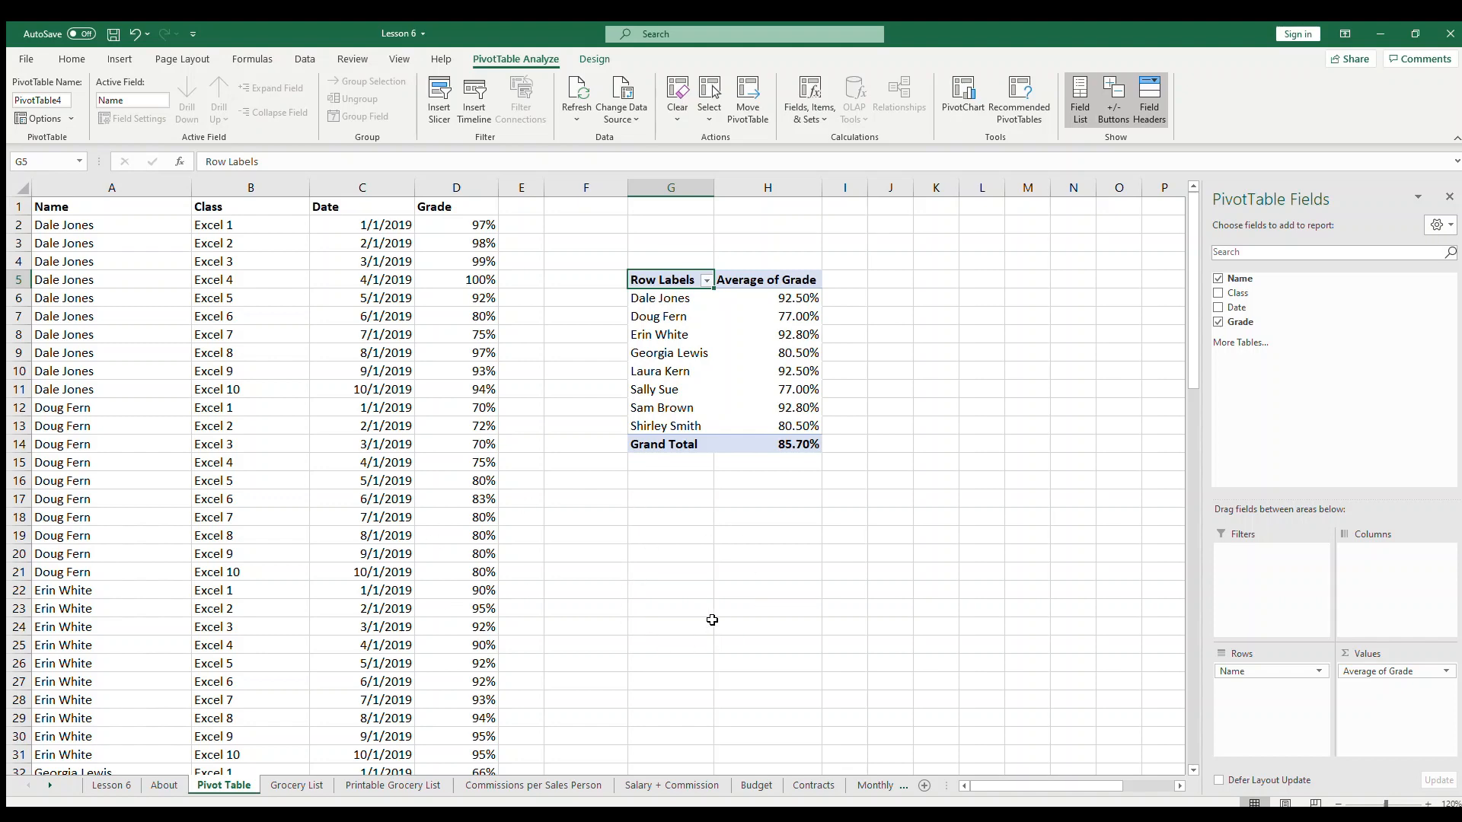
# - Insert a second PivotTable at cell G17 of the same worksheet, using A1:D81 as its source range
pyautogui.click(664, 484)
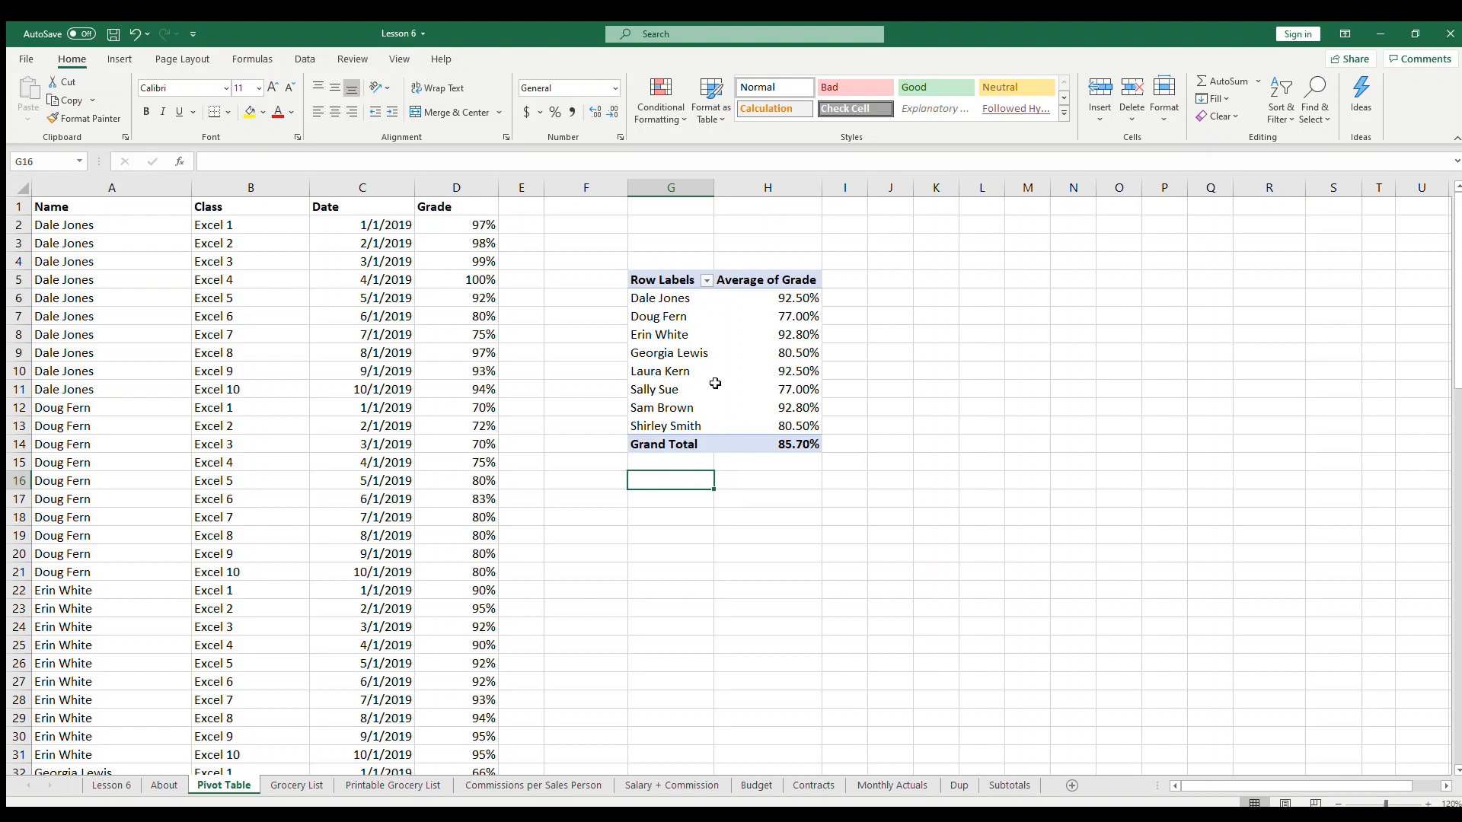
pyautogui.click(661, 501)
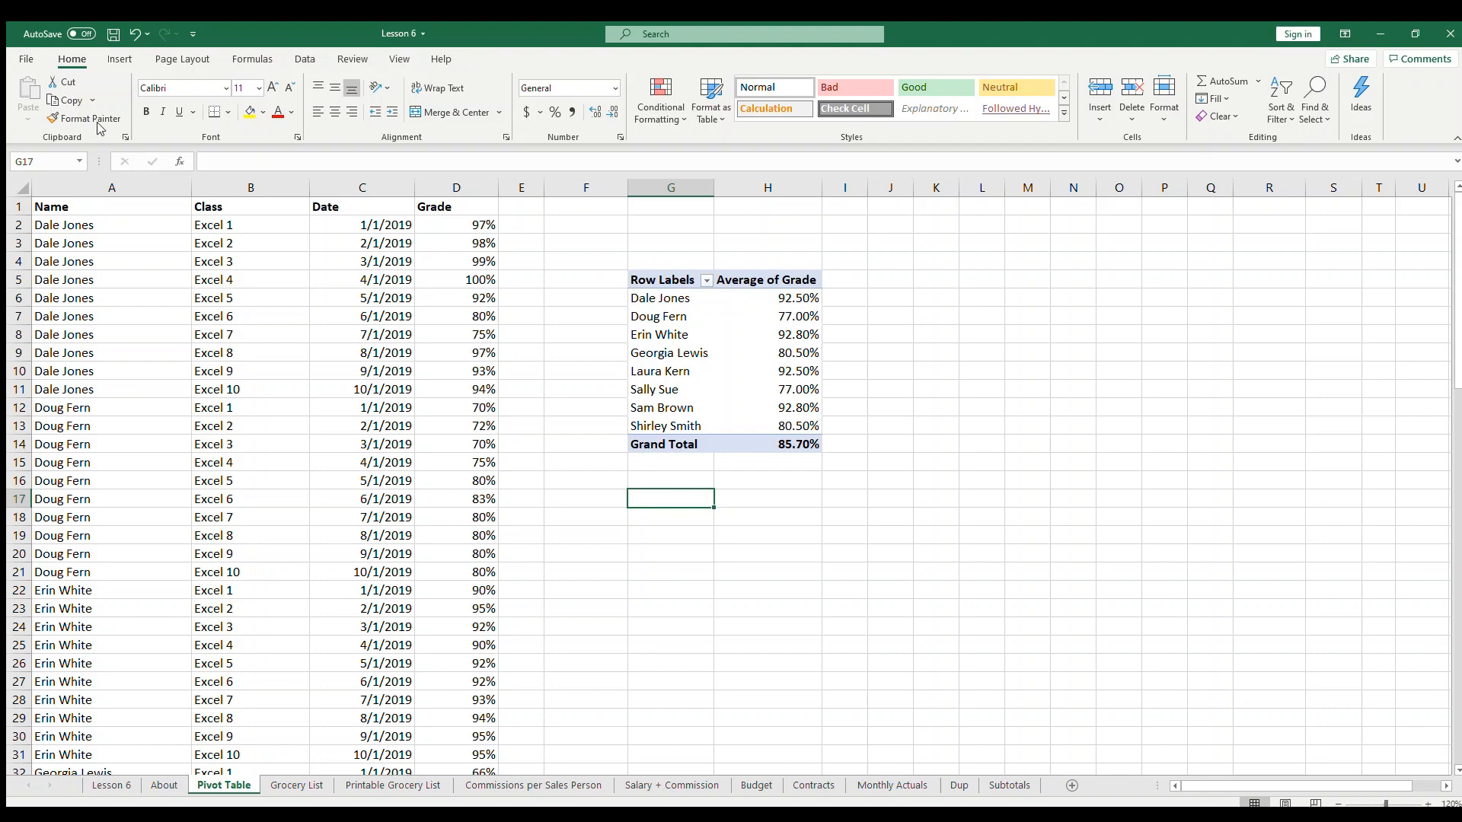
pyautogui.click(114, 59)
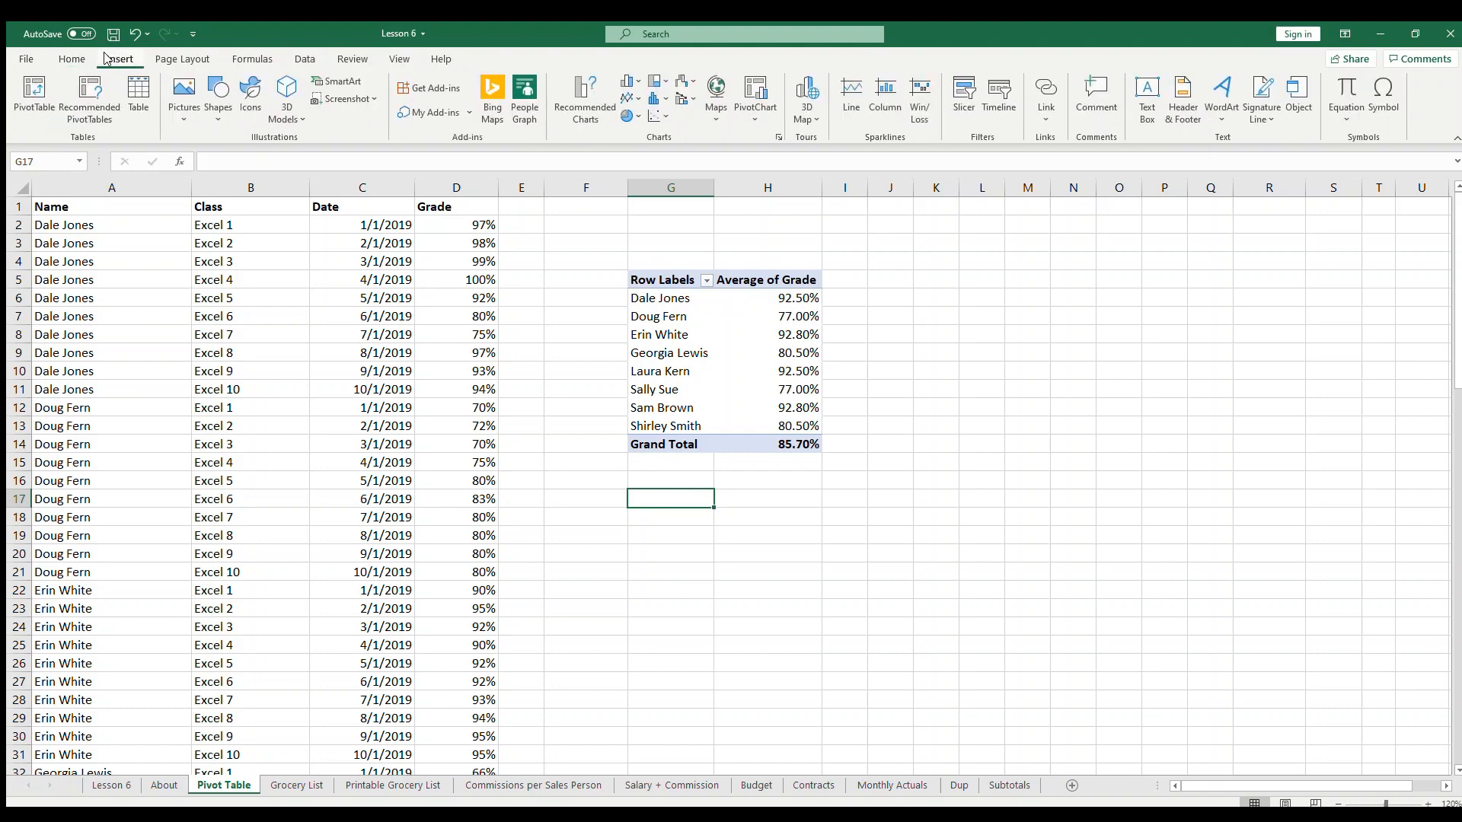
pyautogui.click(19, 99)
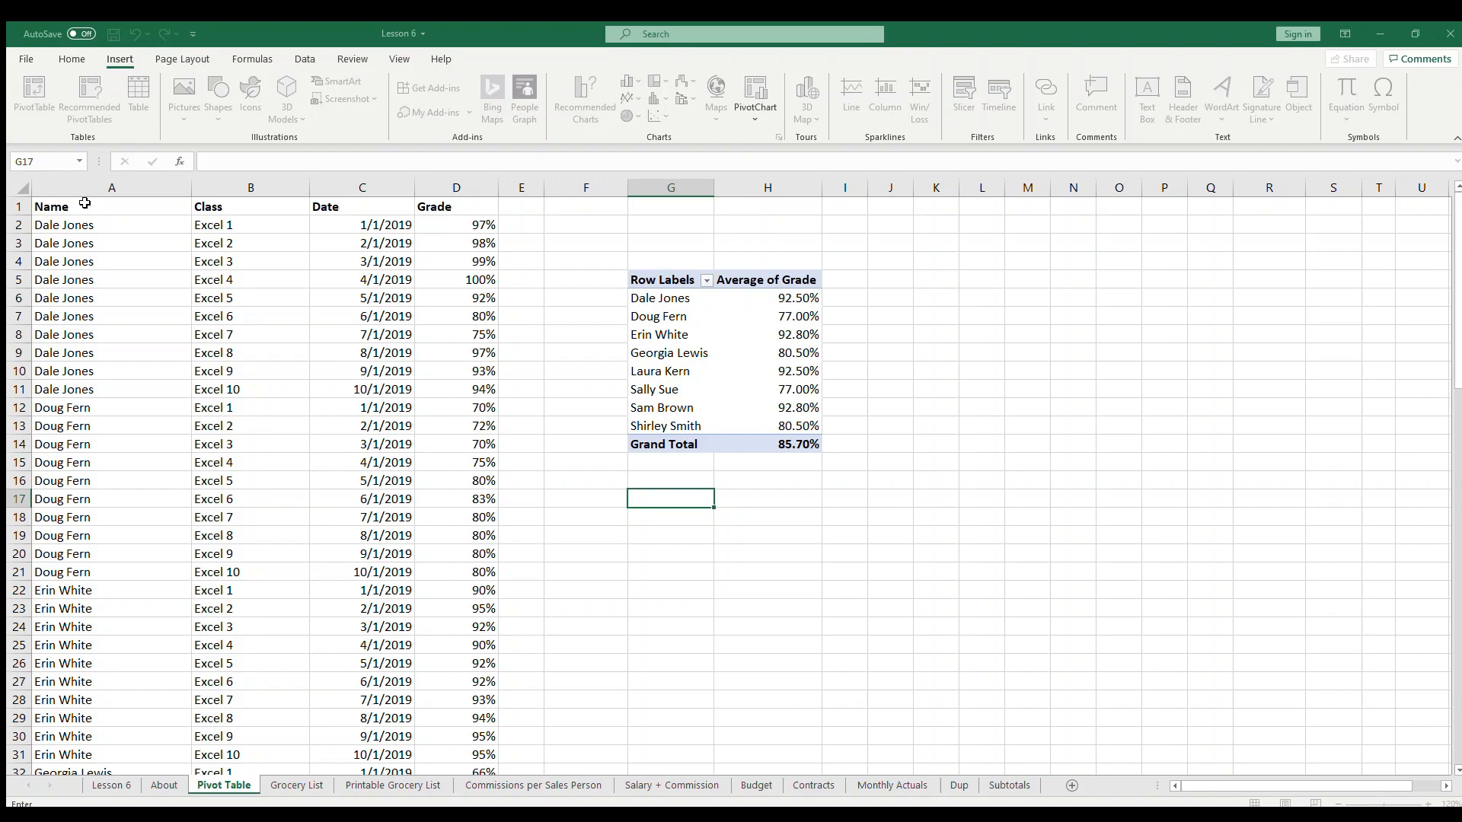
pyautogui.moveTo(129, 214); pyautogui.dragTo(473, 789)
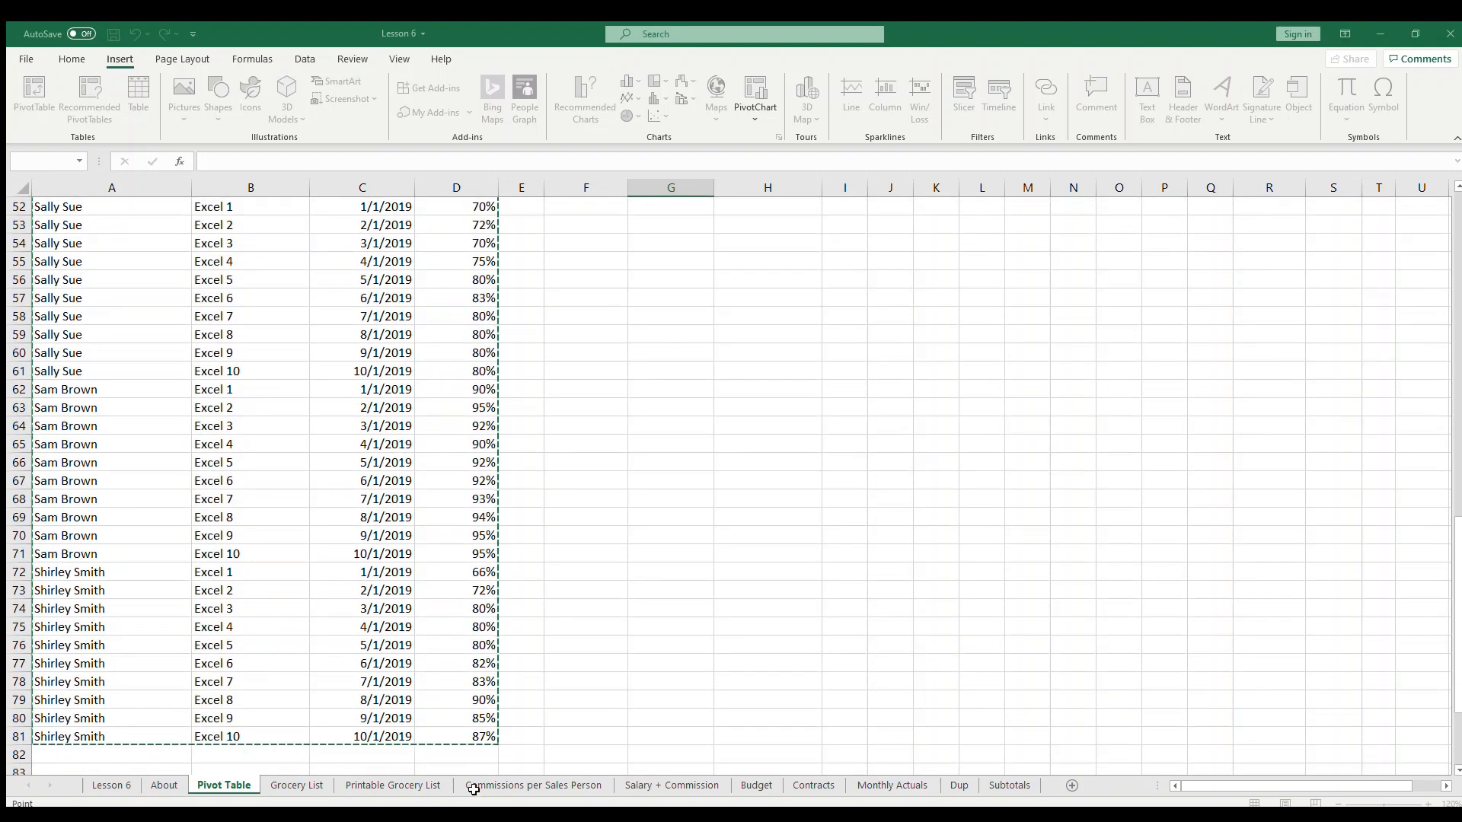
pyautogui.moveTo(476, 736); pyautogui.dragTo(475, 736)
pyautogui.scroll(-2, 174, 673)
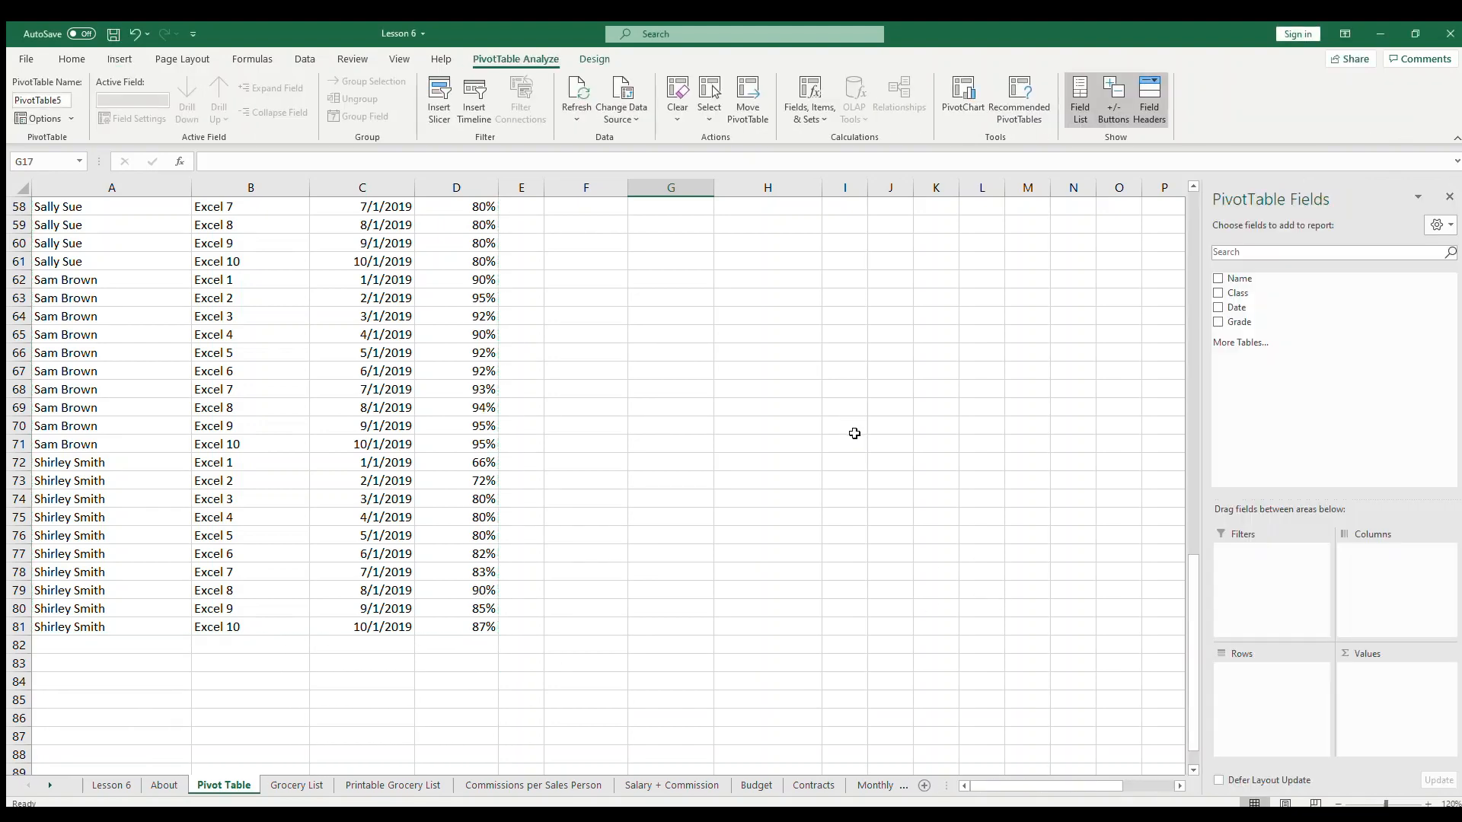
# - Place Class in the second PivotTable's Rows and Date in its Columns, removing the Months field
pyautogui.scroll(6, 854, 433)
pyautogui.scroll(11, 854, 433)
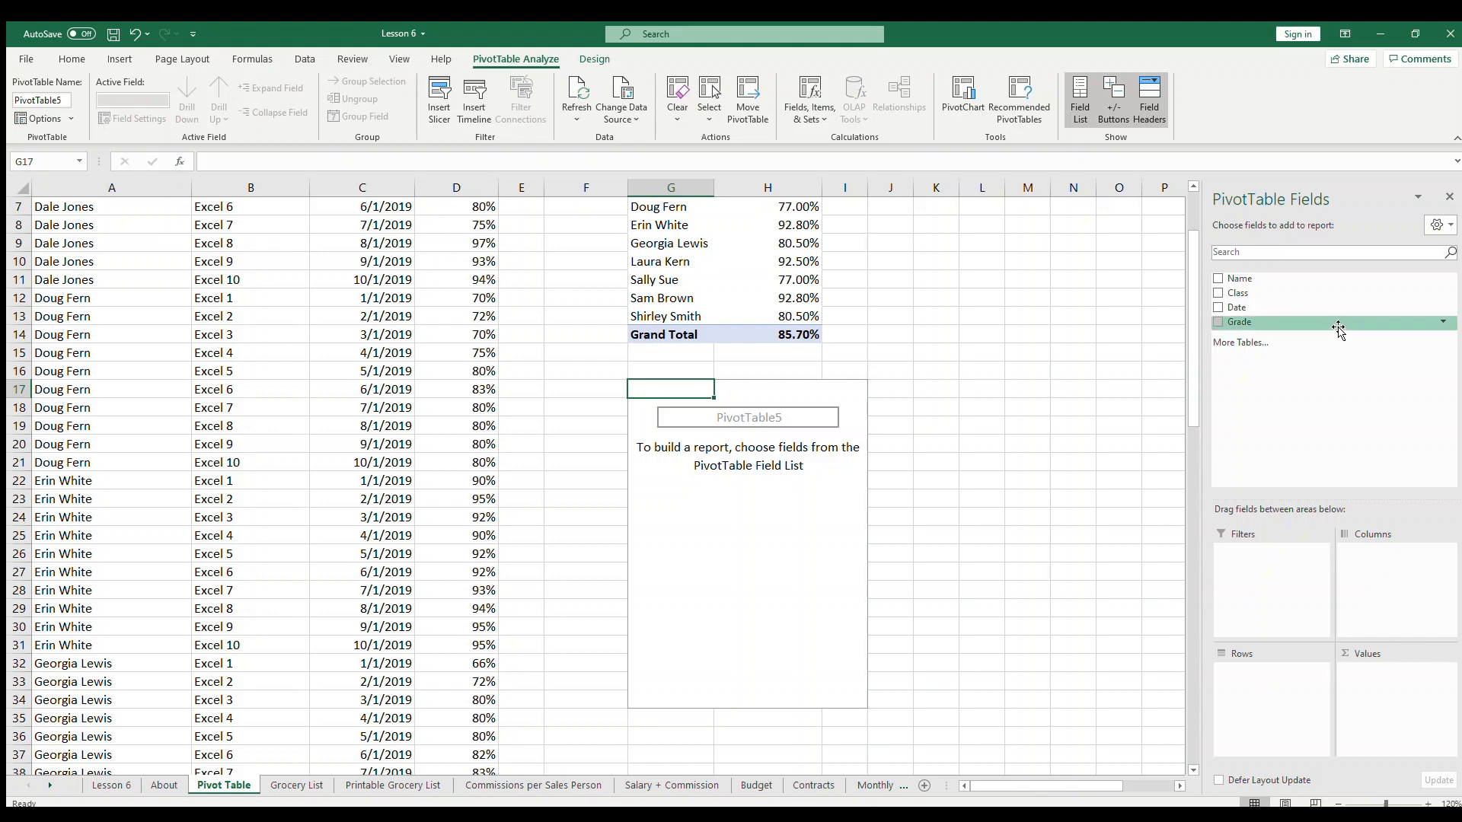
pyautogui.moveTo(1239, 294); pyautogui.dragTo(1270, 683)
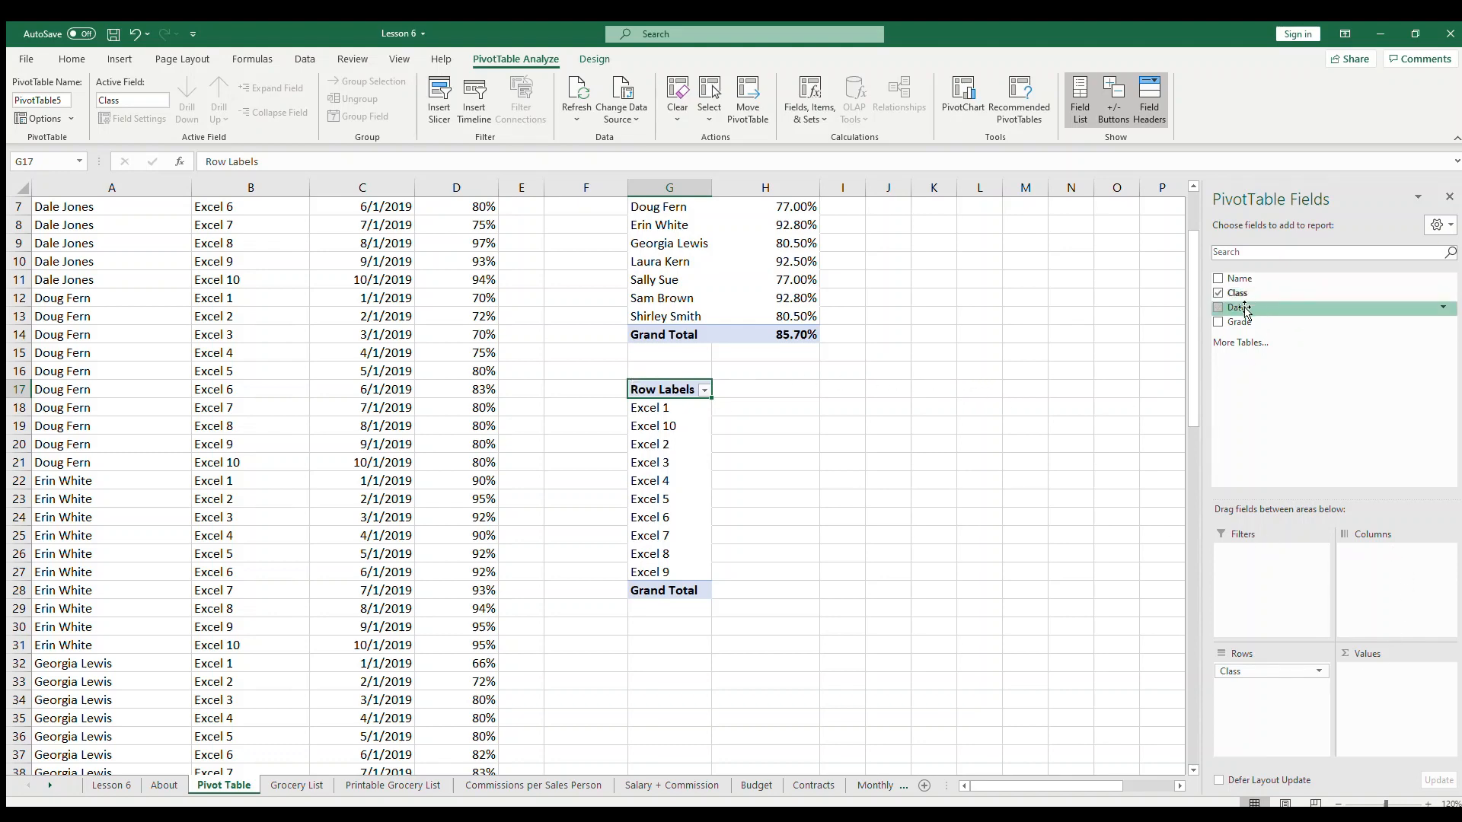
pyautogui.moveTo(1238, 306); pyautogui.dragTo(1398, 573)
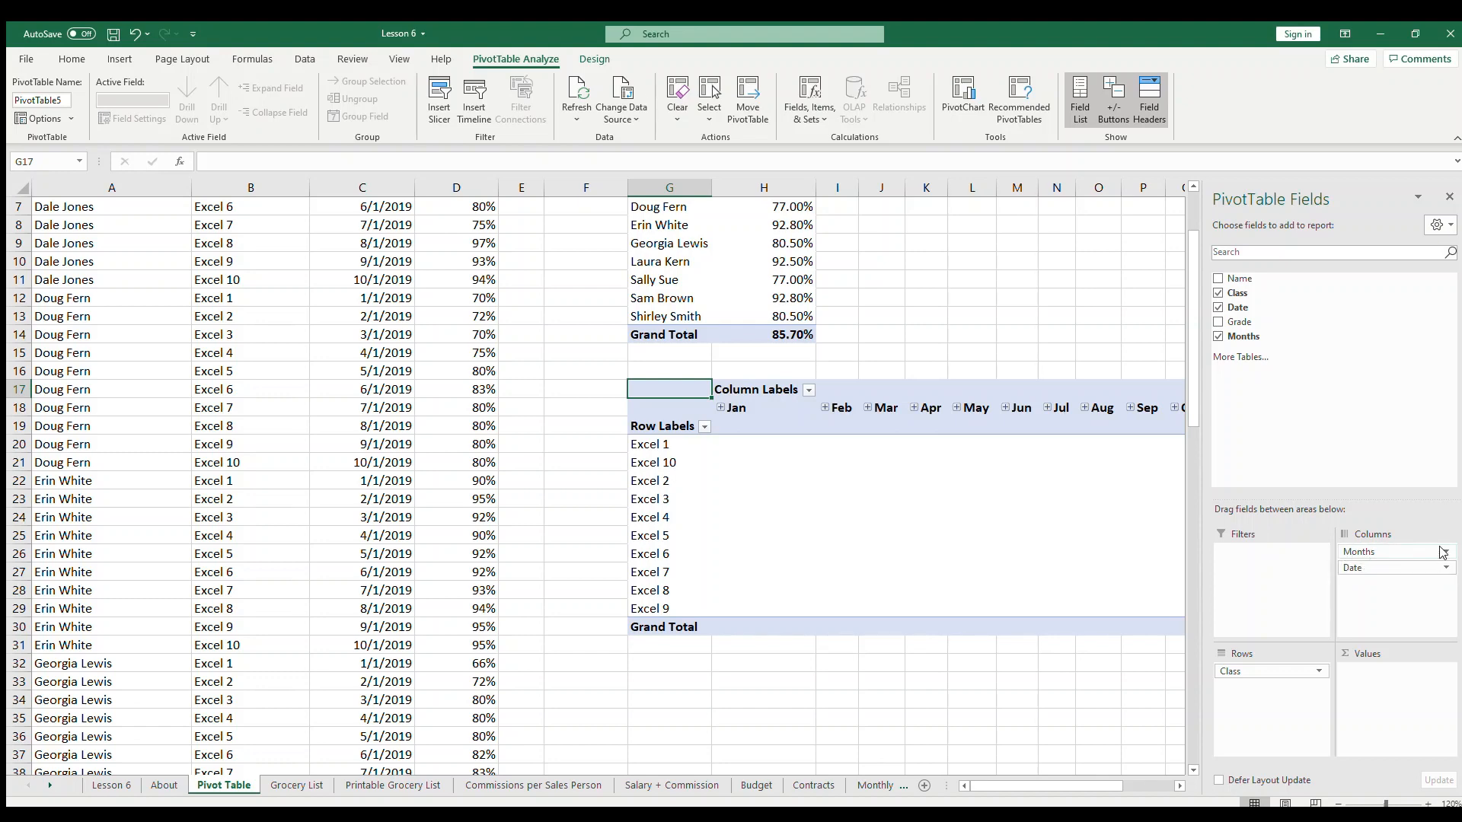
pyautogui.moveTo(1443, 554); pyautogui.dragTo(1409, 706)
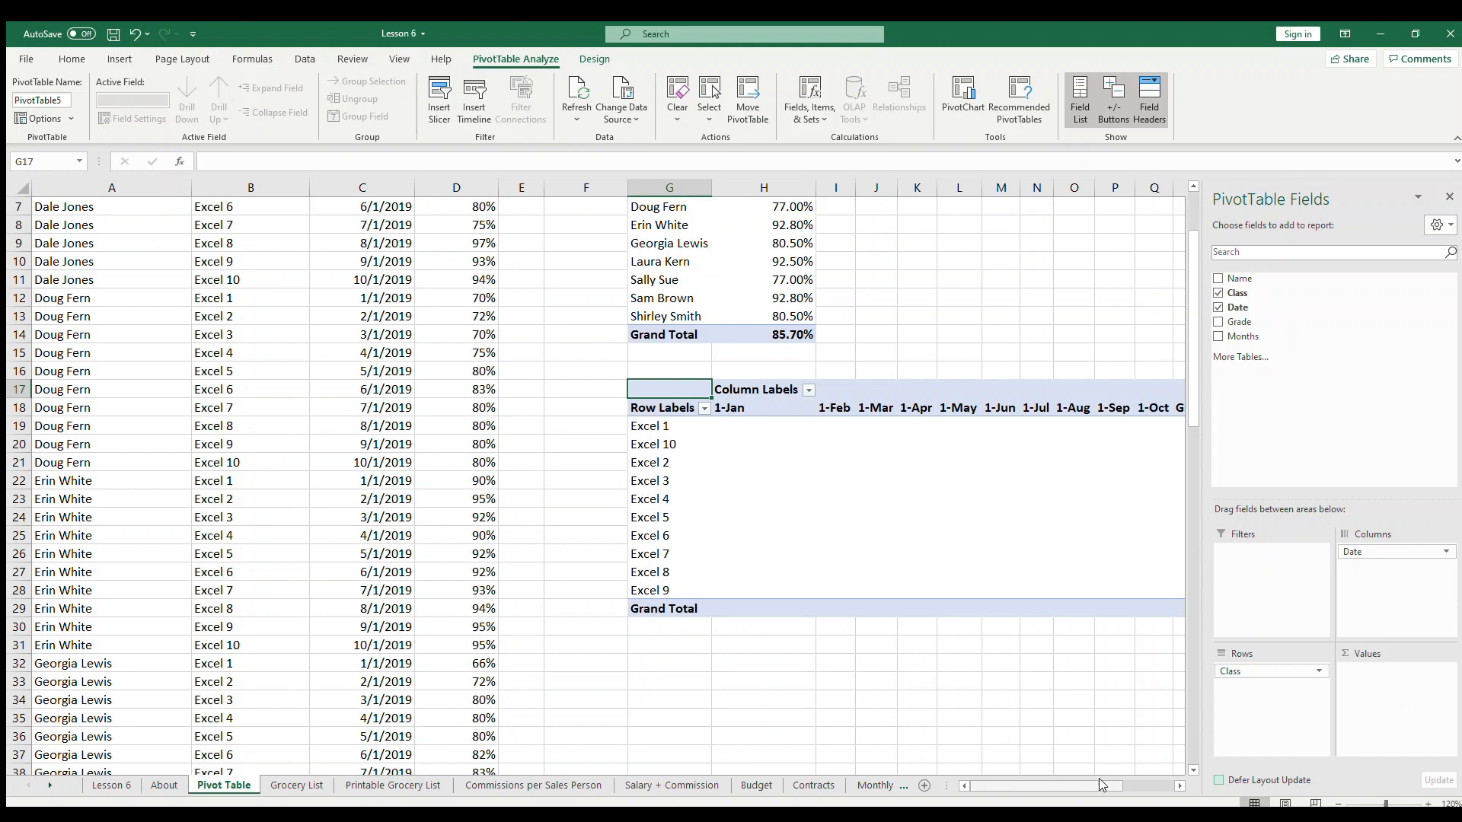
pyautogui.moveTo(1098, 784); pyautogui.dragTo(1112, 785)
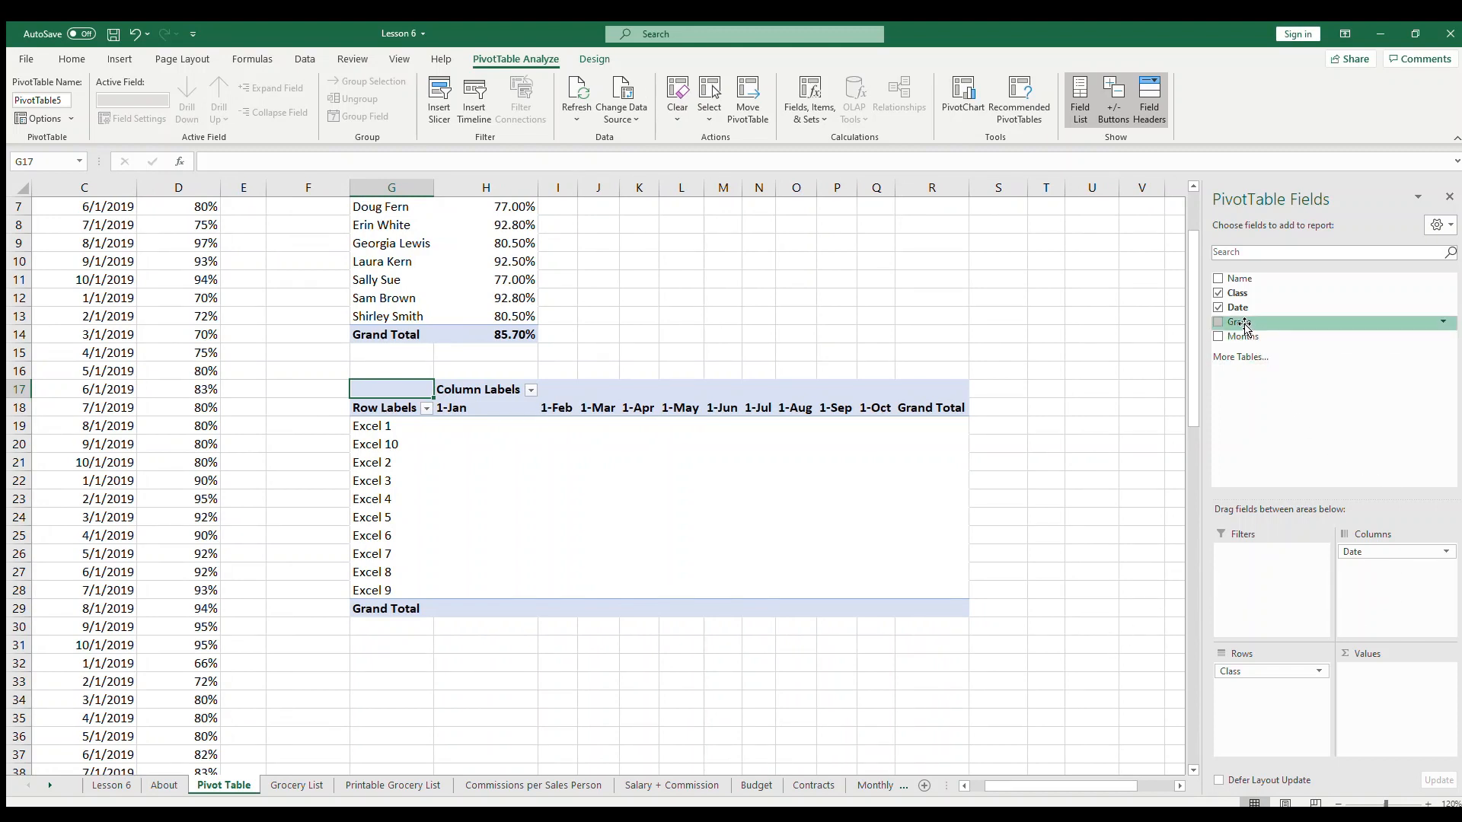
# - Add Grade to the second PivotTable's Values as an average, formatted as a percentage with two decimals
pyautogui.moveTo(1238, 322); pyautogui.dragTo(1401, 693)
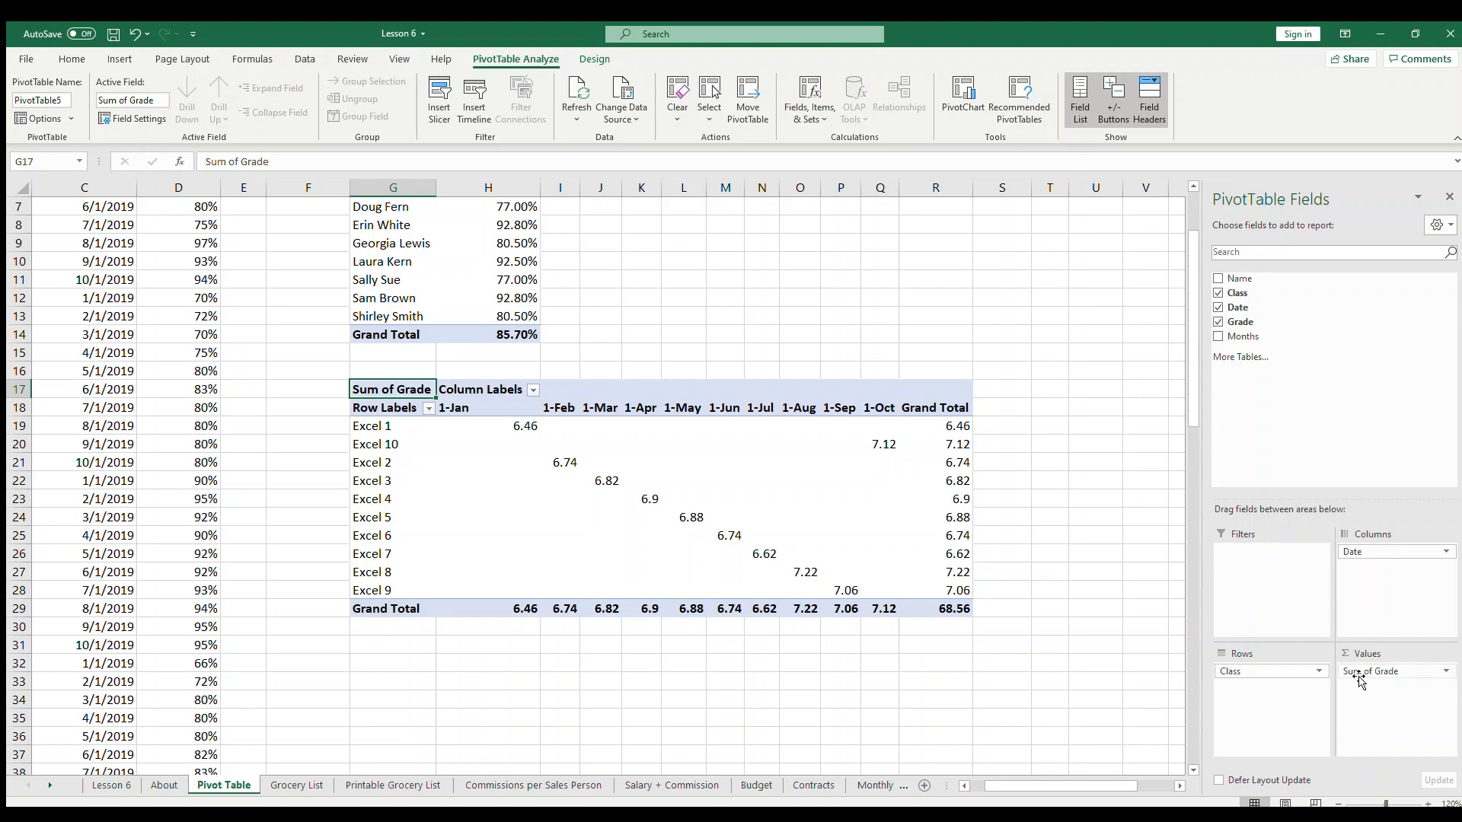
pyautogui.click(1443, 672)
pyautogui.click(1415, 653)
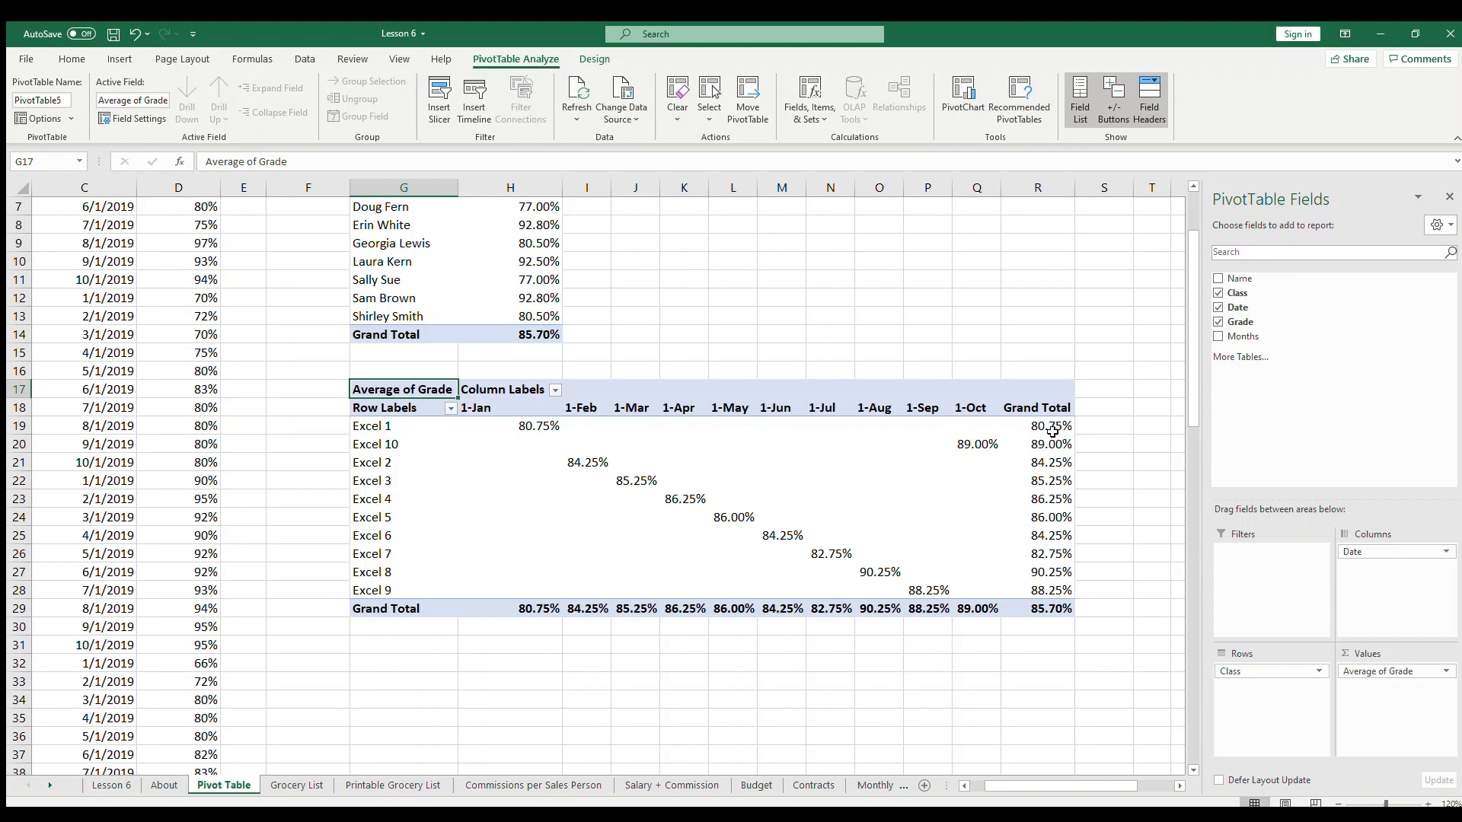
# - Take the Class field out of the second PivotTable's Rows area and put it back
pyautogui.scroll(1, 1052, 431)
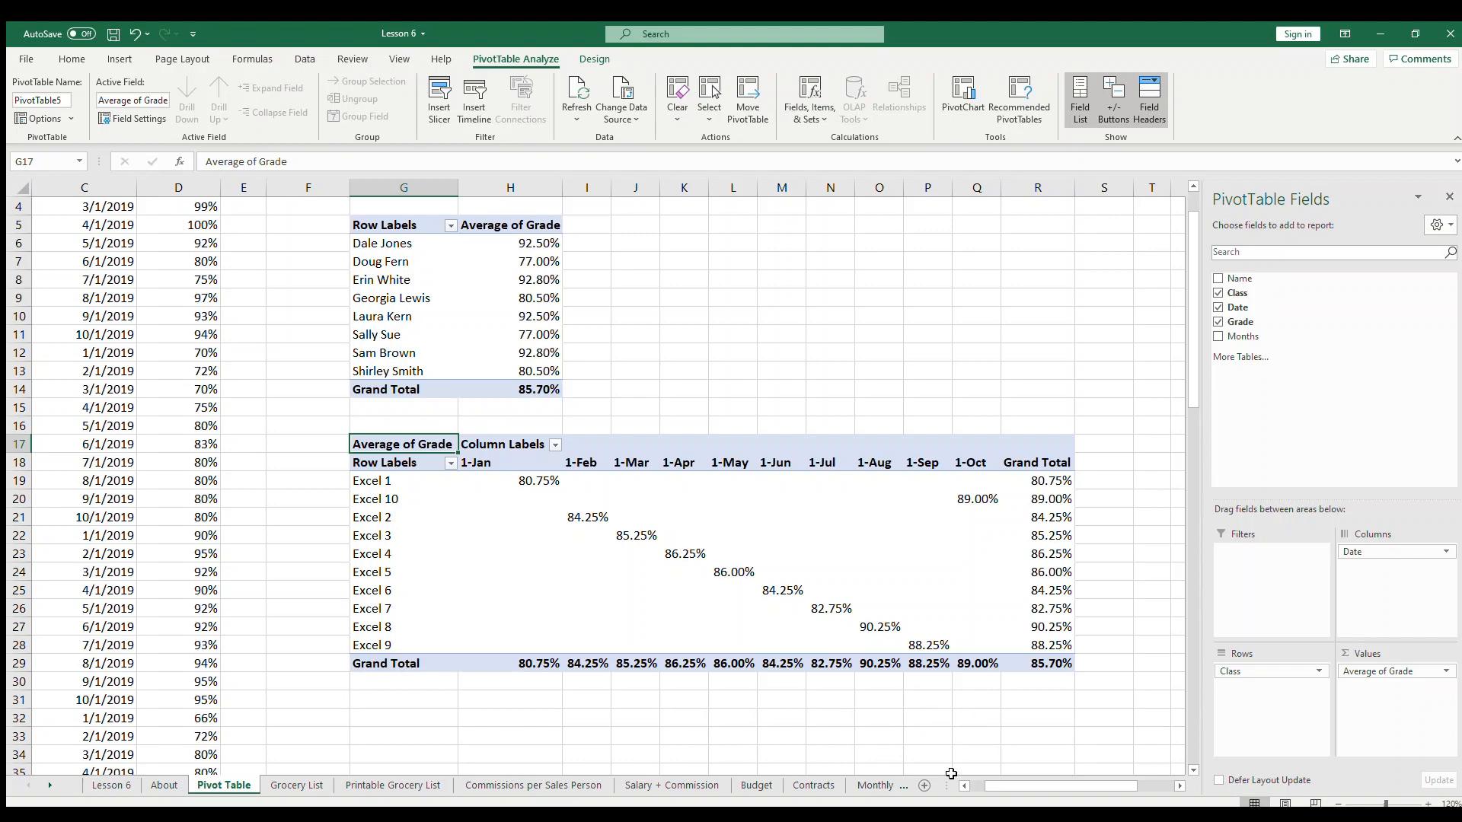
pyautogui.moveTo(995, 788); pyautogui.dragTo(977, 791)
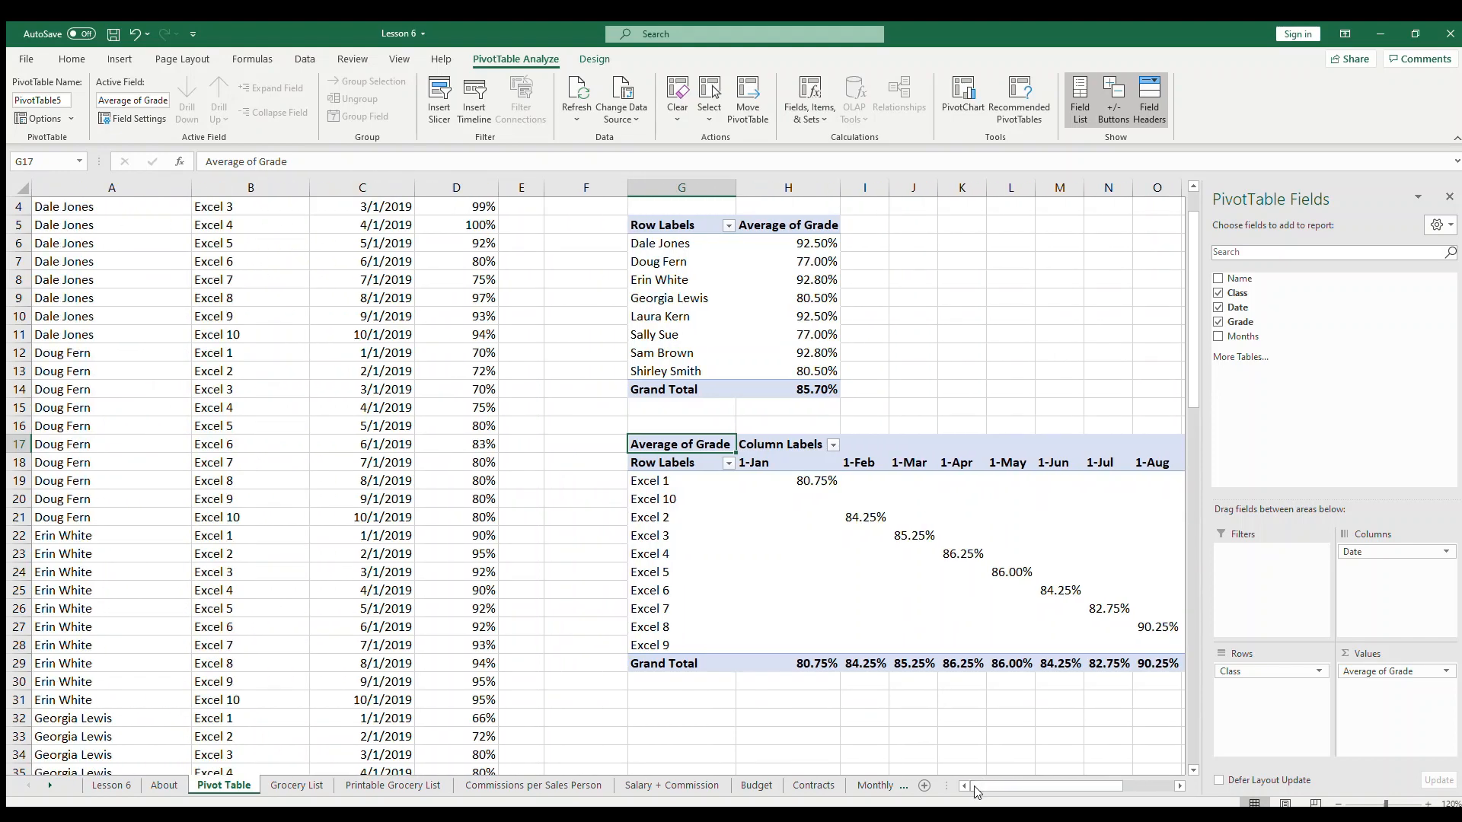
pyautogui.scroll(1, 972, 646)
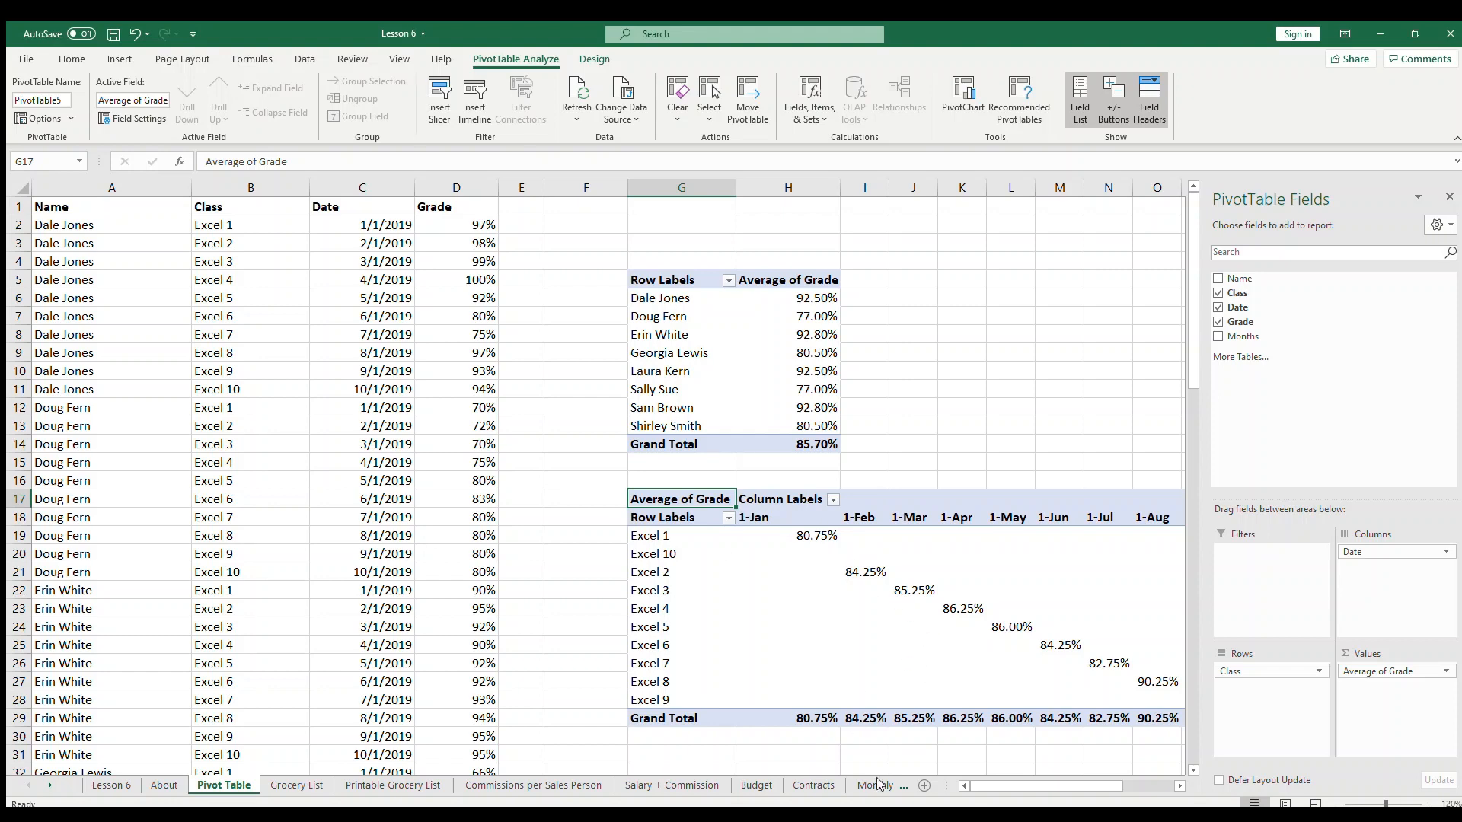
pyautogui.moveTo(1008, 779); pyautogui.dragTo(1034, 783)
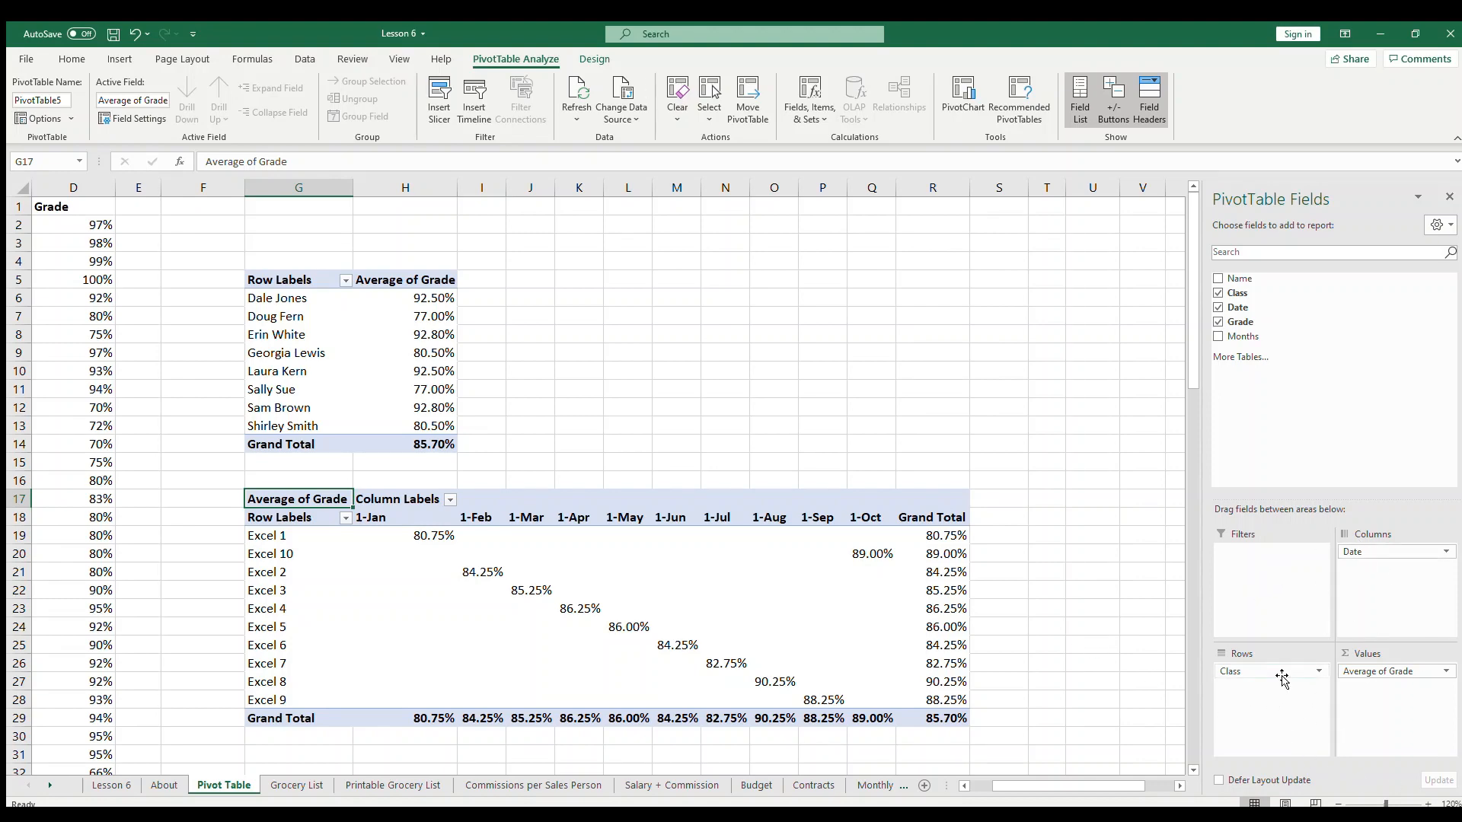
pyautogui.moveTo(1282, 674); pyautogui.dragTo(1273, 410)
pyautogui.moveTo(1235, 293); pyautogui.dragTo(1271, 681)
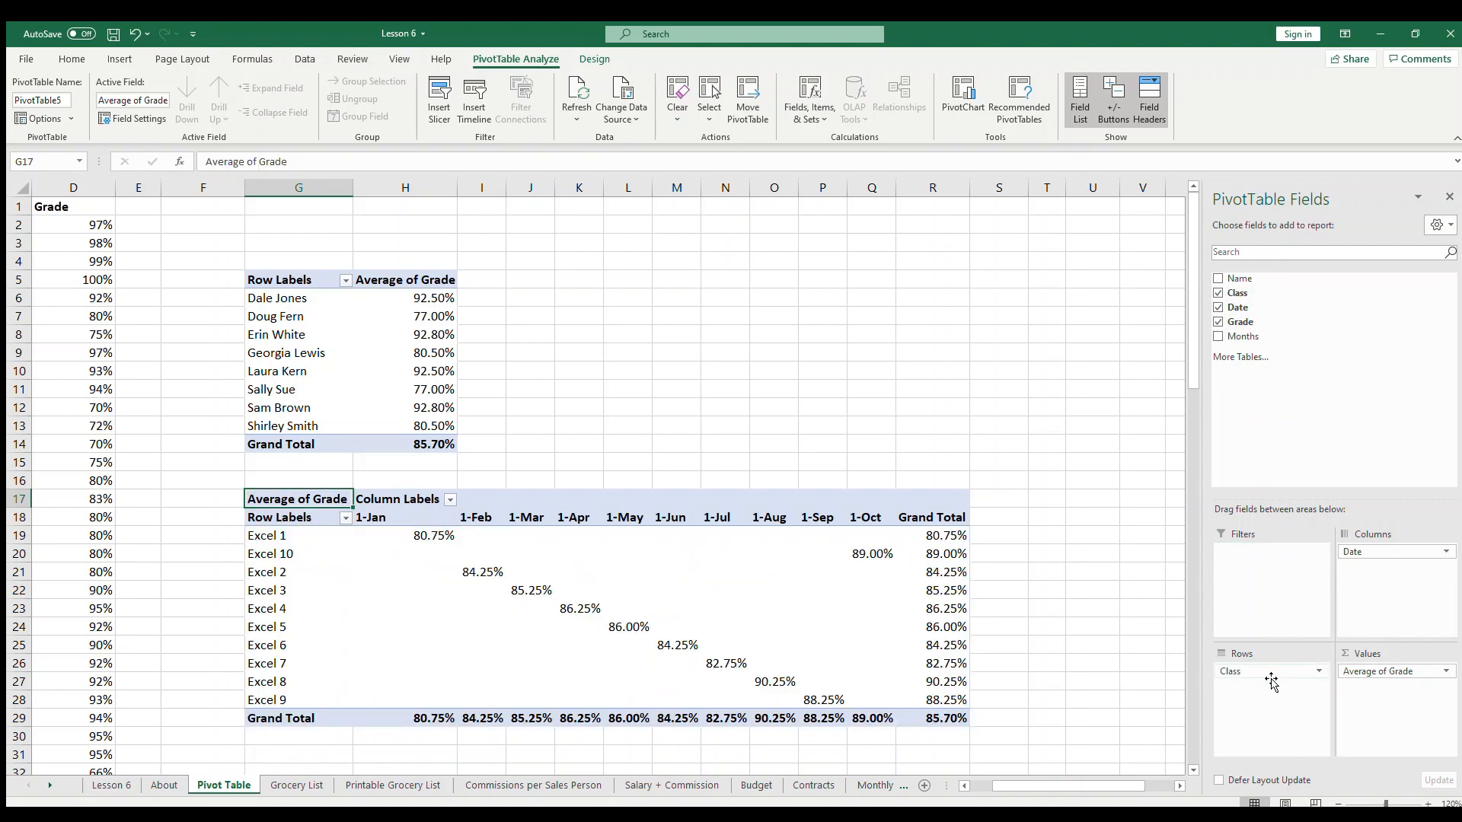